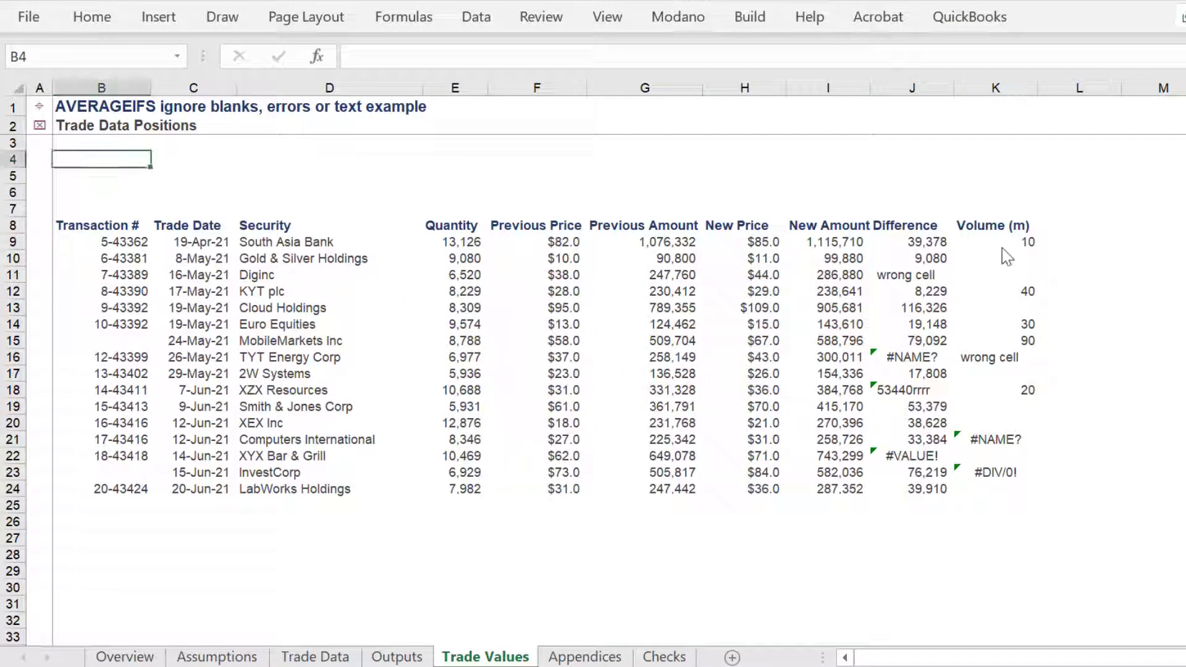
# - Review the Volume values in K9:K24, checking K15 and the formula behind K9
pyautogui.moveTo(1007, 241); pyautogui.dragTo(1004, 488)
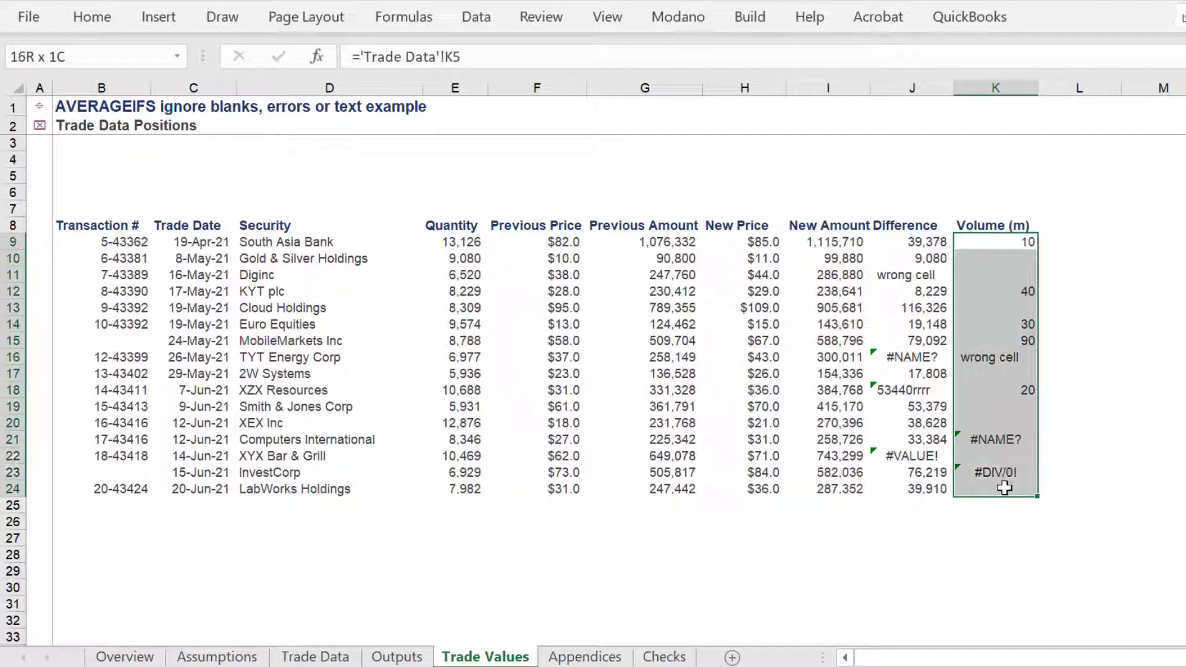
pyautogui.click(982, 338)
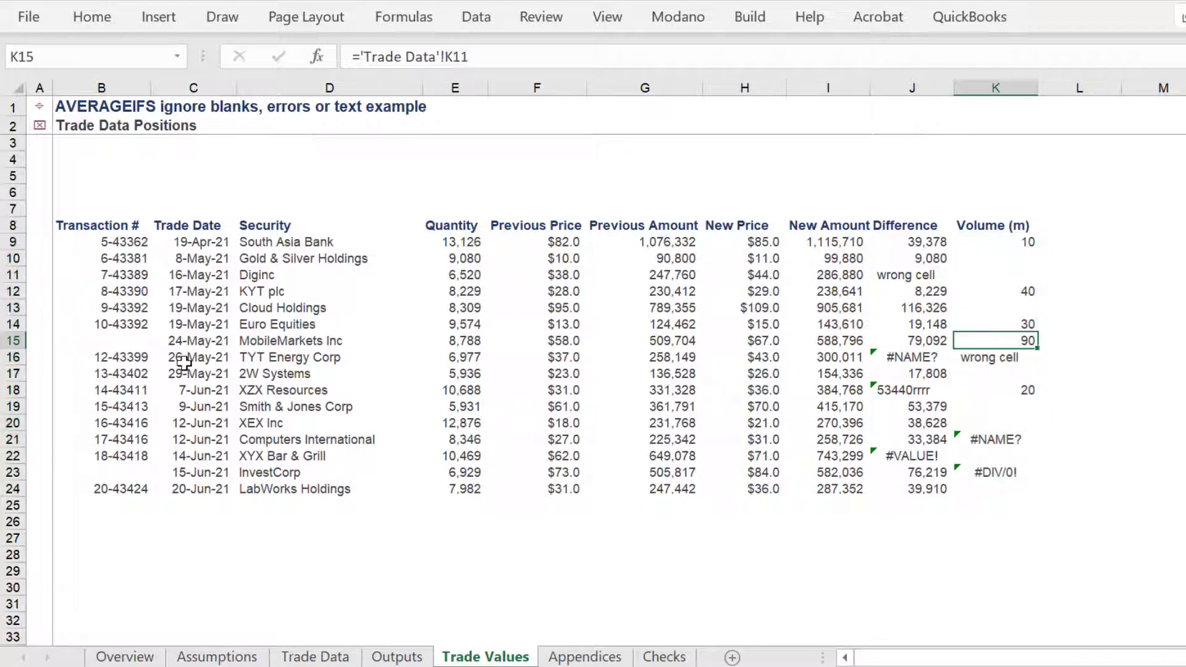
pyautogui.click(16, 341)
pyautogui.click(999, 242)
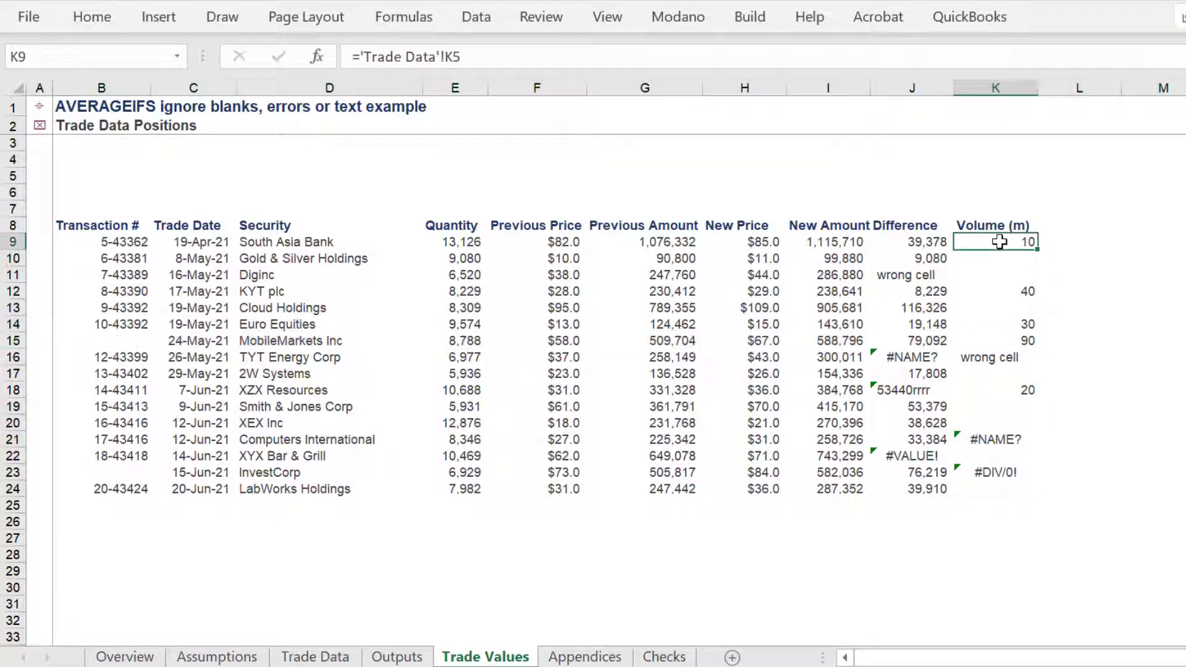
# - Select the numeric Volume cells K12, K14 and K18, then restart the selection at K9
pyautogui.keyDown('ctrl'); pyautogui.click(995, 291); pyautogui.keyUp('ctrl')
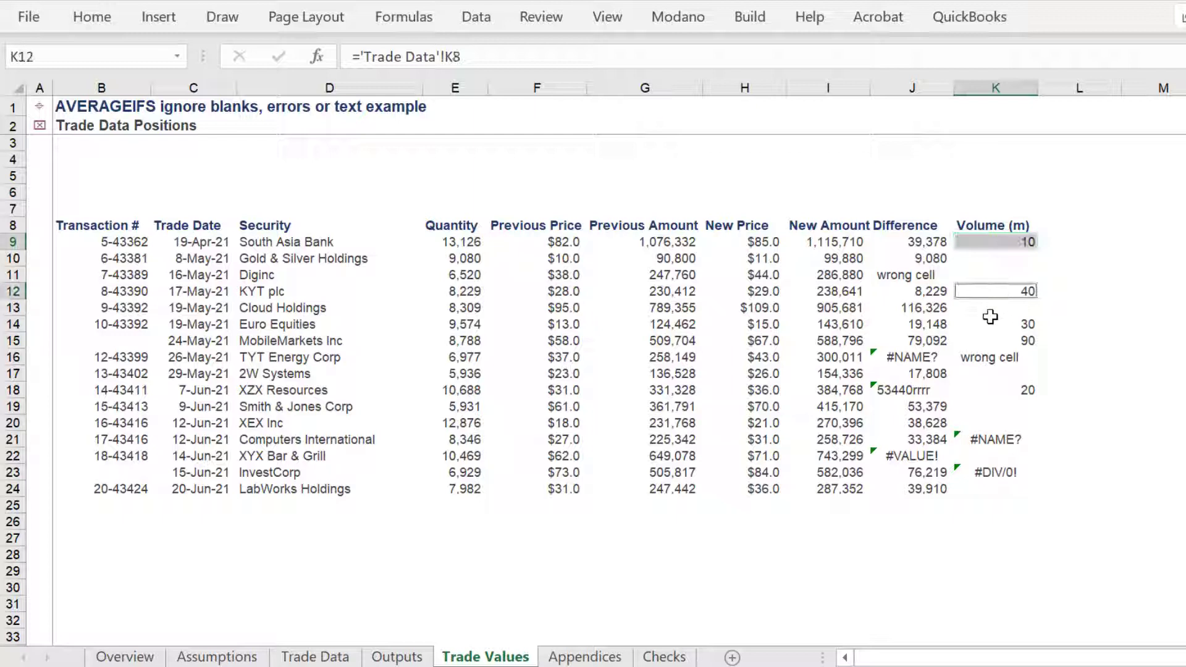
pyautogui.keyDown('ctrl'); pyautogui.click(990, 322); pyautogui.keyUp('ctrl')
pyautogui.keyDown('ctrl'); pyautogui.click(987, 391); pyautogui.keyUp('ctrl')
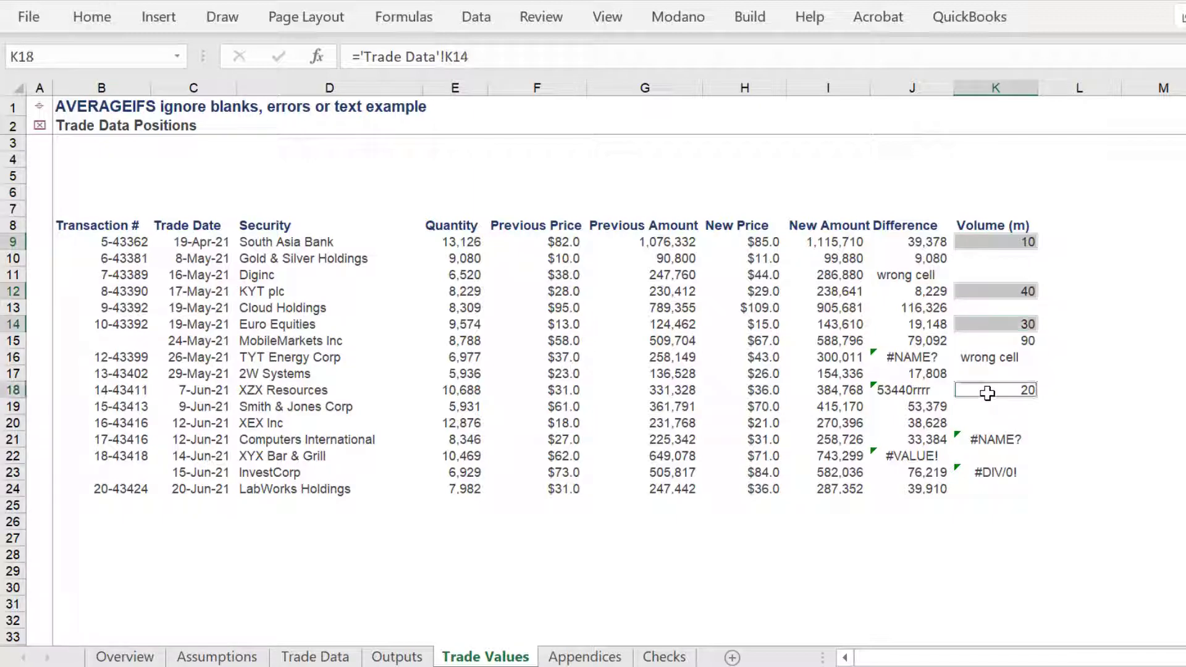
pyautogui.click(979, 245)
pyautogui.keyDown('ctrl'); pyautogui.click(979, 291); pyautogui.keyUp('ctrl')
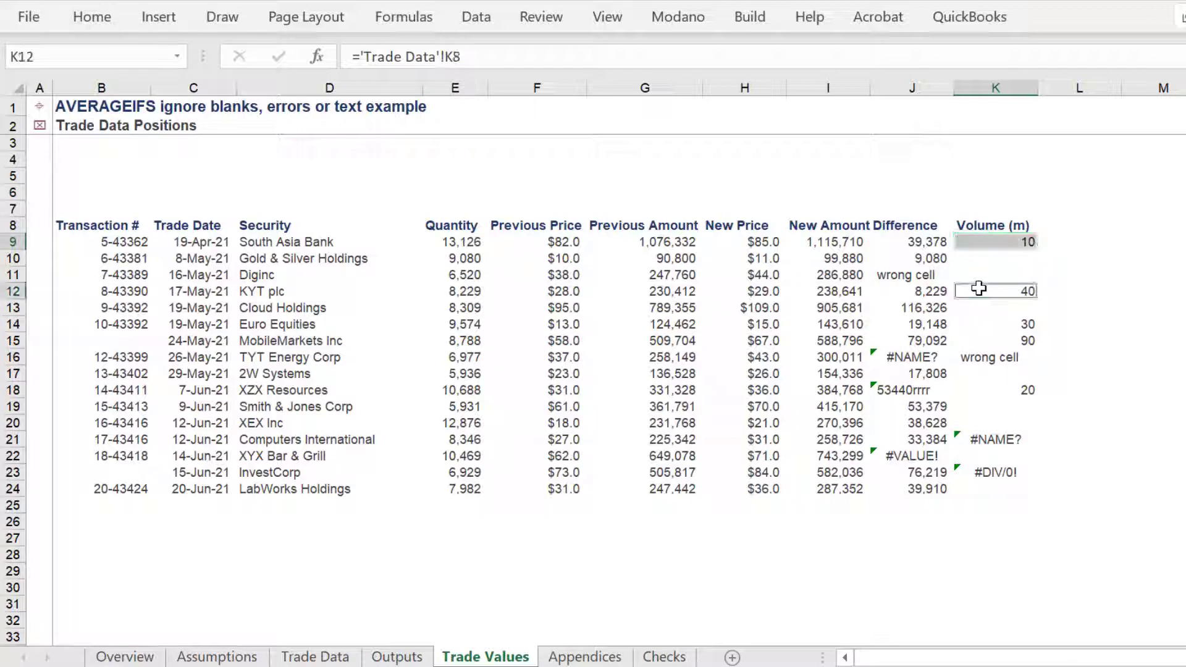
# - Enter the label 'AVERAGEIFS - v1' in L4 and return to K4
pyautogui.click(978, 161)
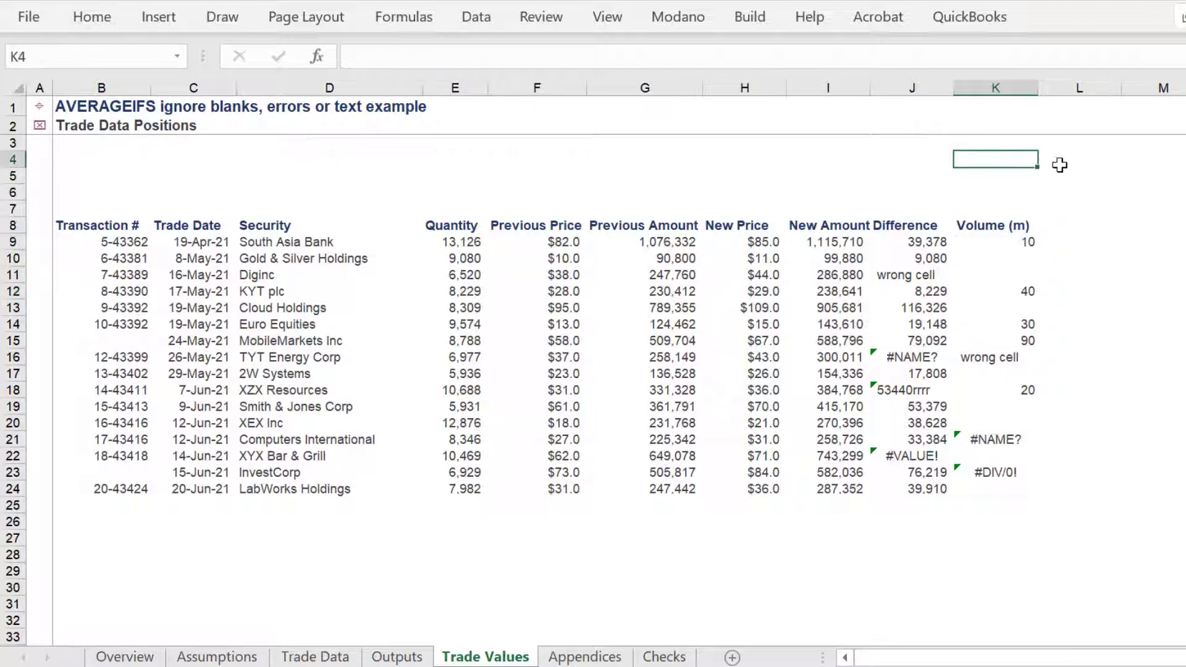
pyautogui.click(1064, 165)
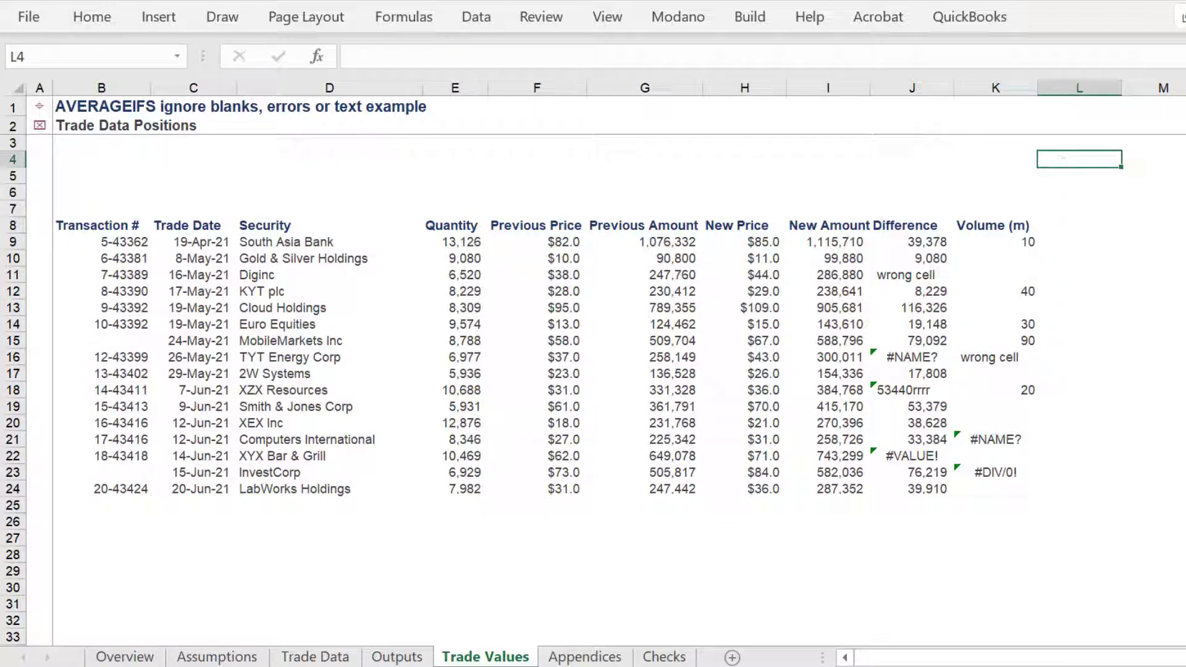
pyautogui.write('AVERAGEI')
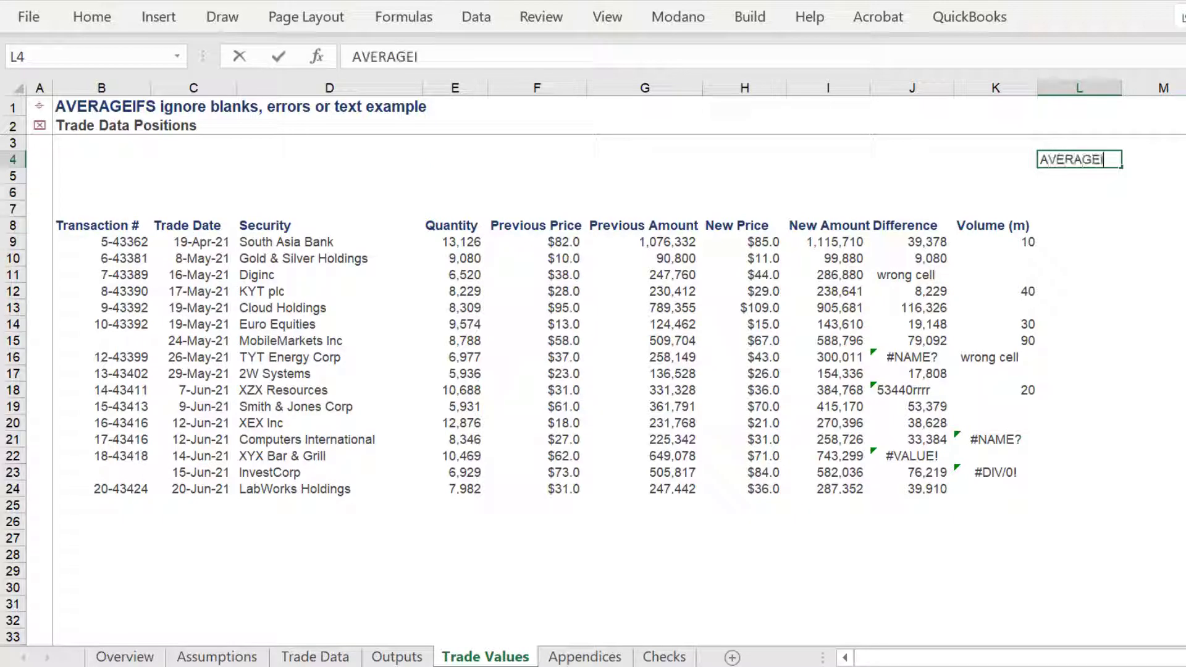
pyautogui.write('FS - v1')
pyautogui.press('Return')
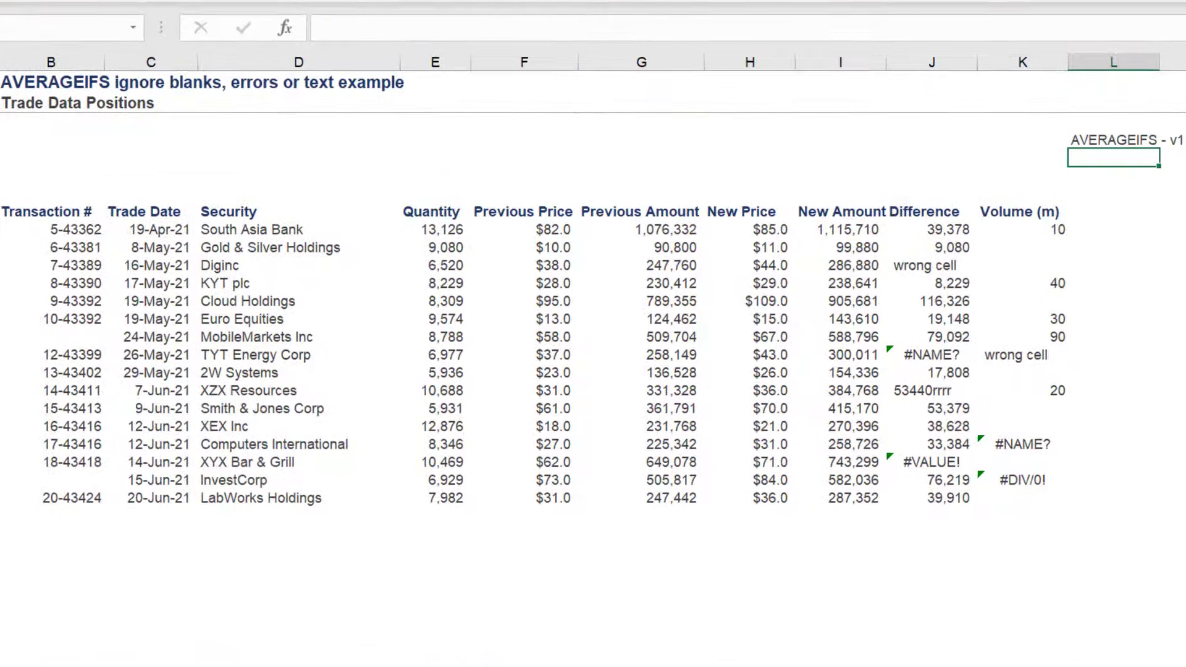
pyautogui.press('Up')
pyautogui.press('Left')
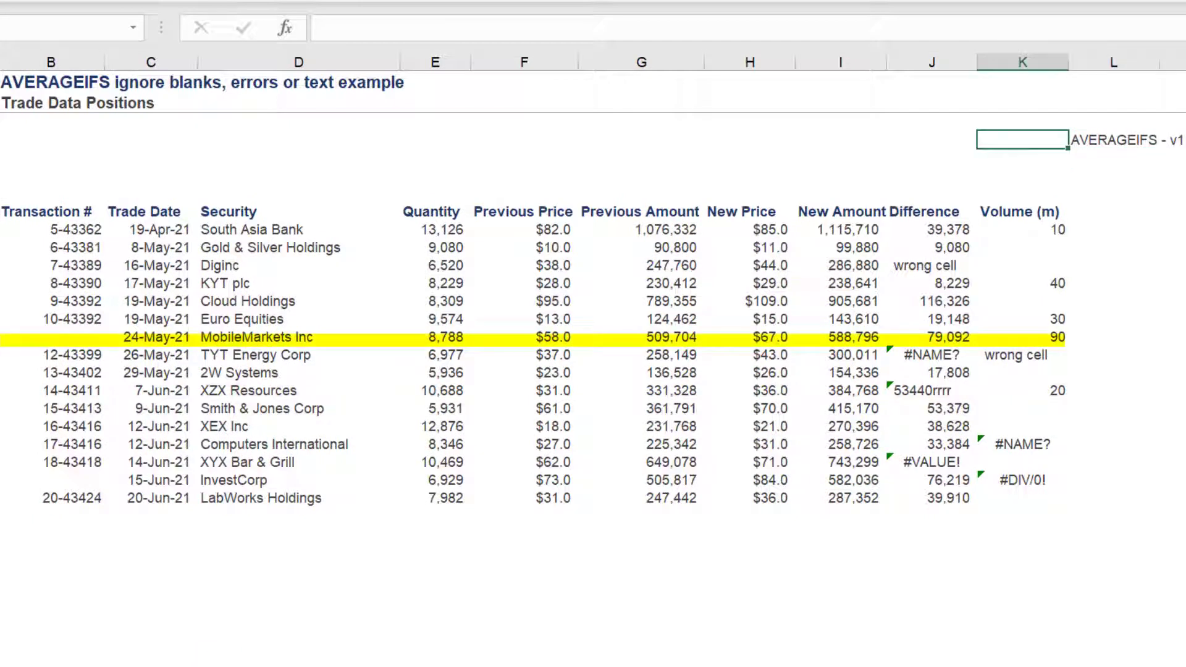
# - Start K4's formula as =AVERAGEIFS($K$9:$K$24, using the absolute Volume range
pyautogui.click(526, 35)
pyautogui.write('=a')
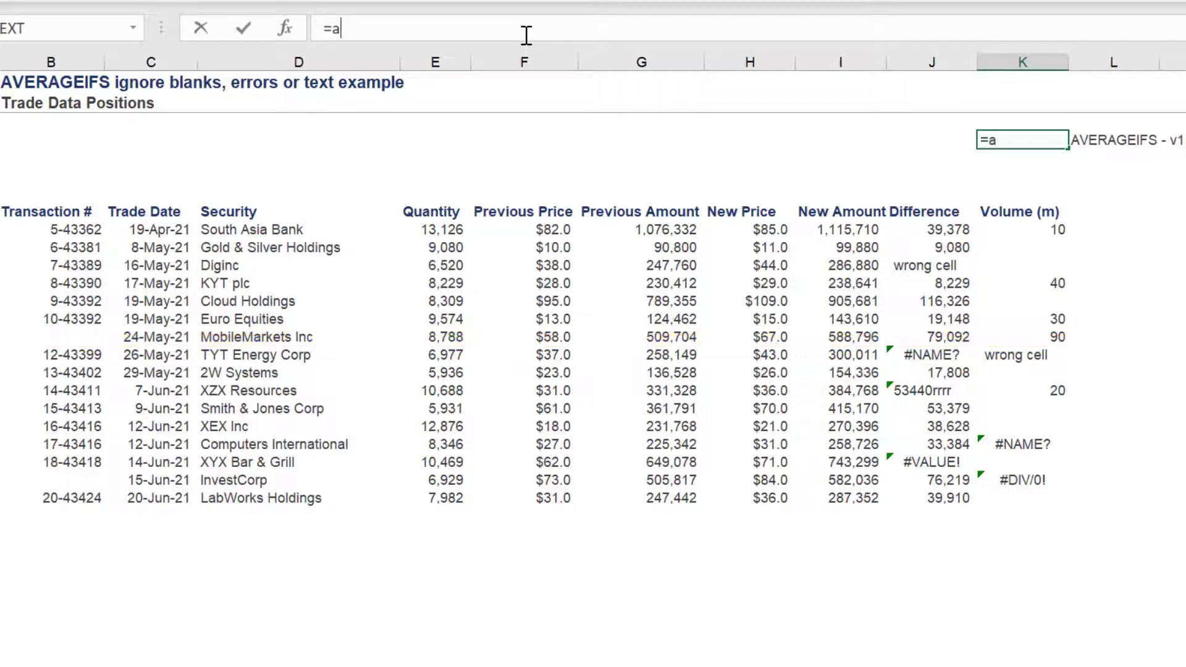
pyautogui.write('ver')
pyautogui.press('Down')
pyautogui.press('Down')
pyautogui.press('Down')
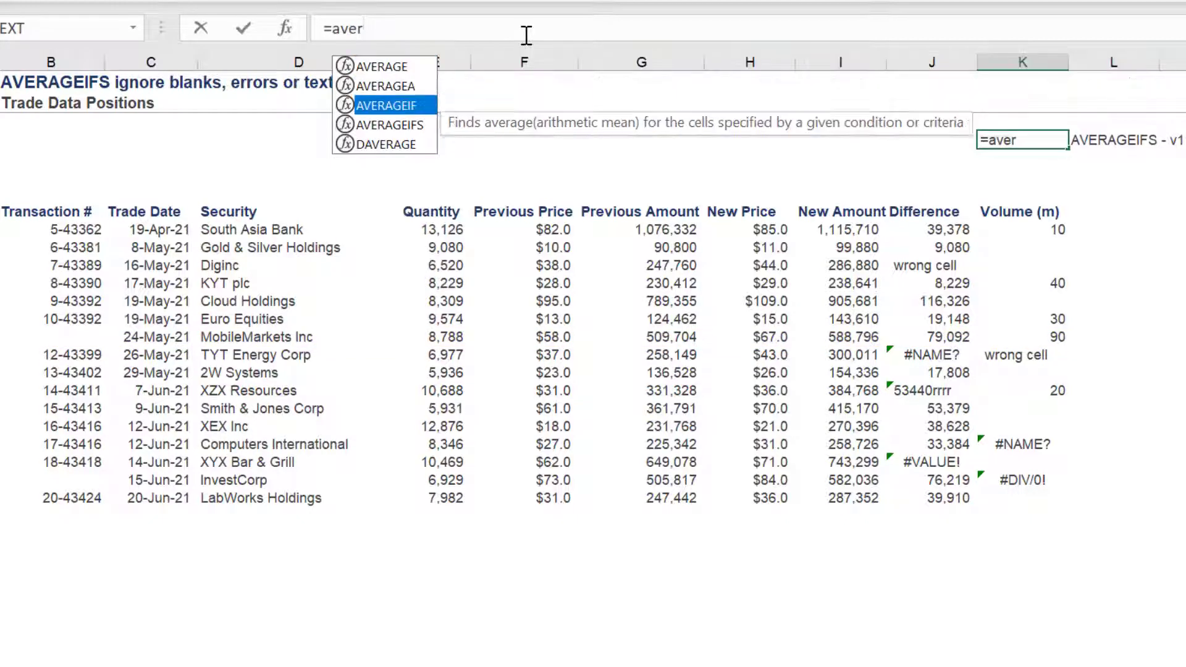
pyautogui.press('Tab')
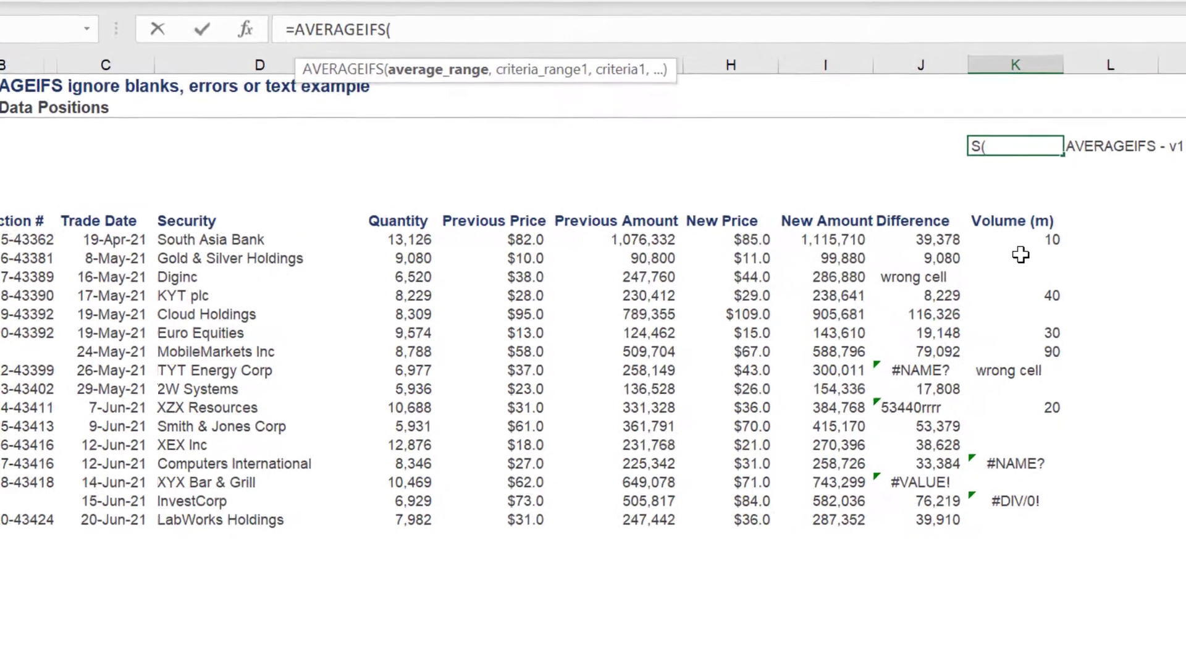
pyautogui.moveTo(1008, 232); pyautogui.dragTo(1036, 434)
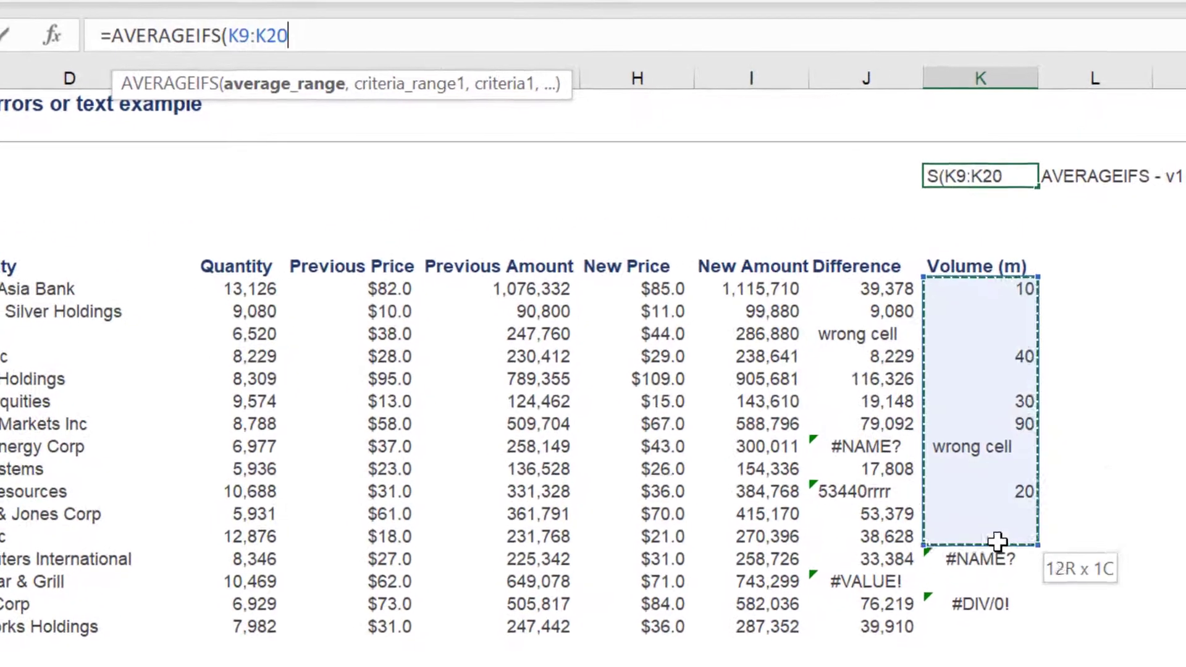
pyautogui.moveTo(997, 541); pyautogui.dragTo(988, 635)
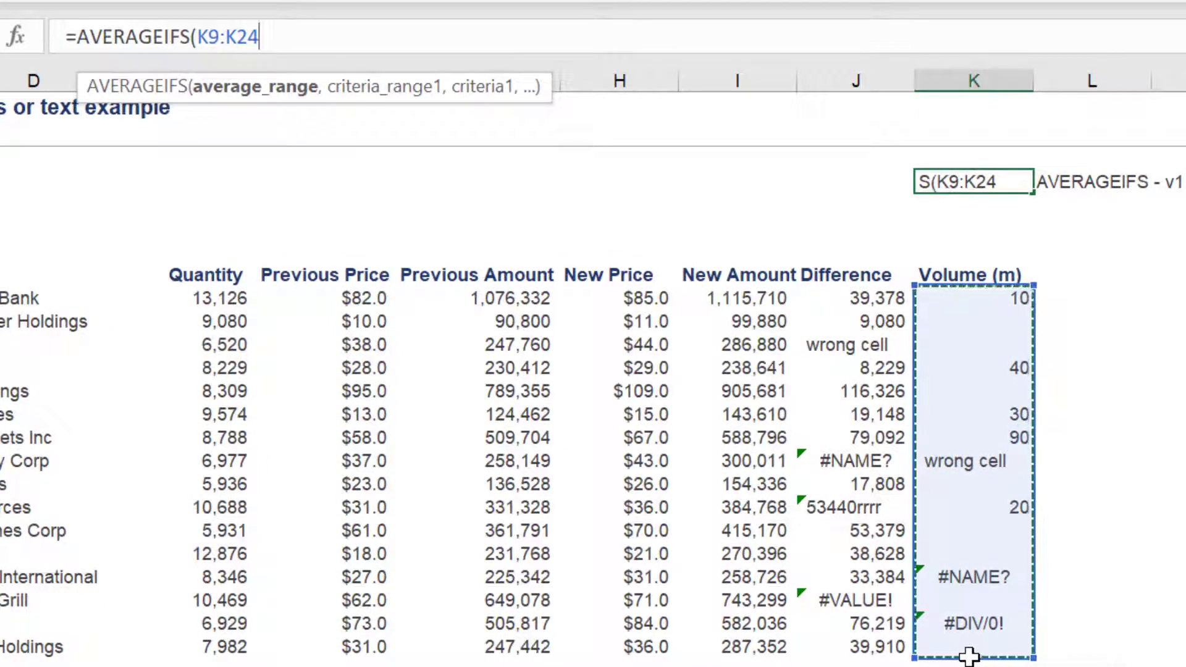
pyautogui.press('F4')
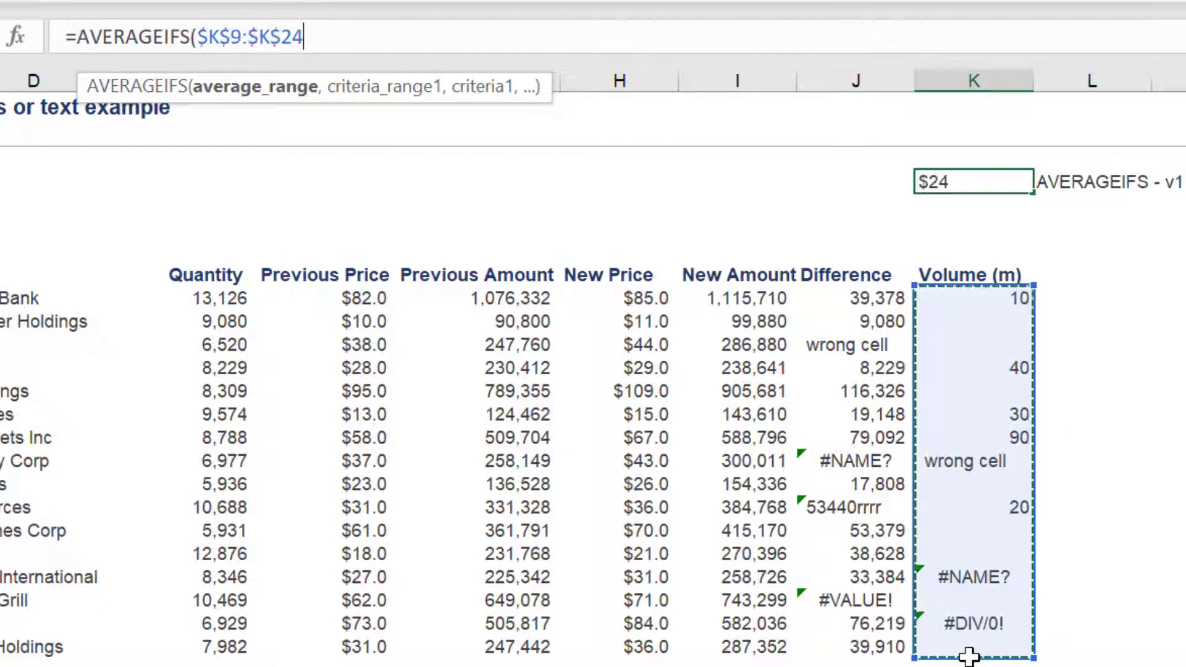
pyautogui.click(335, 32)
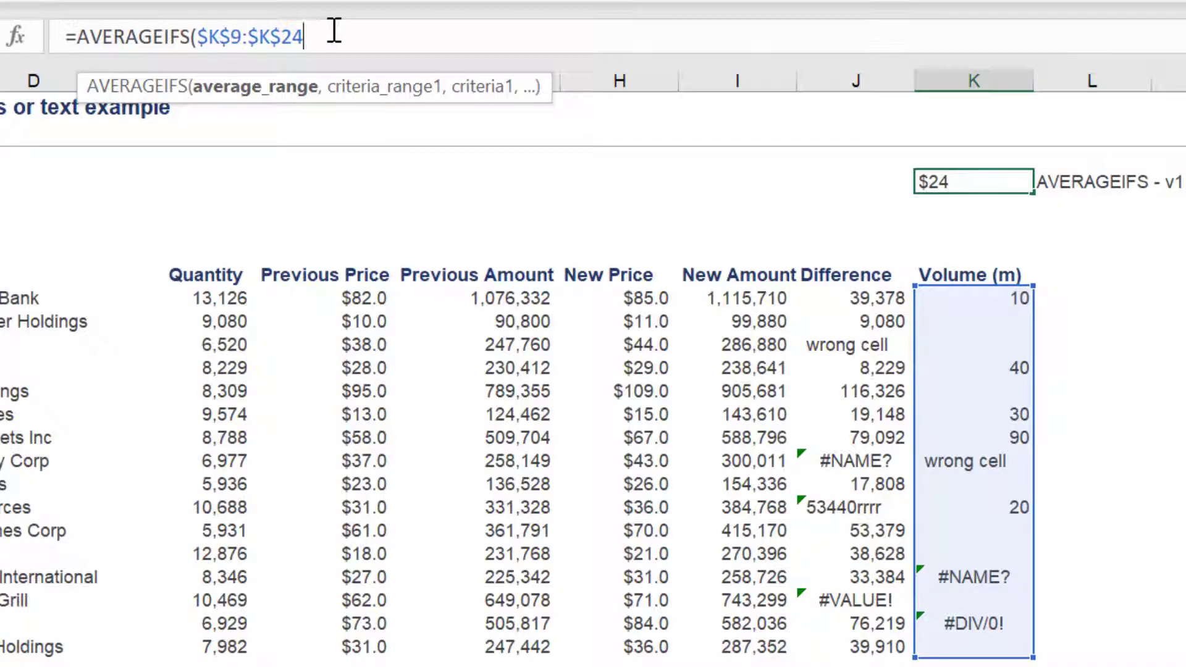
pyautogui.write(',')
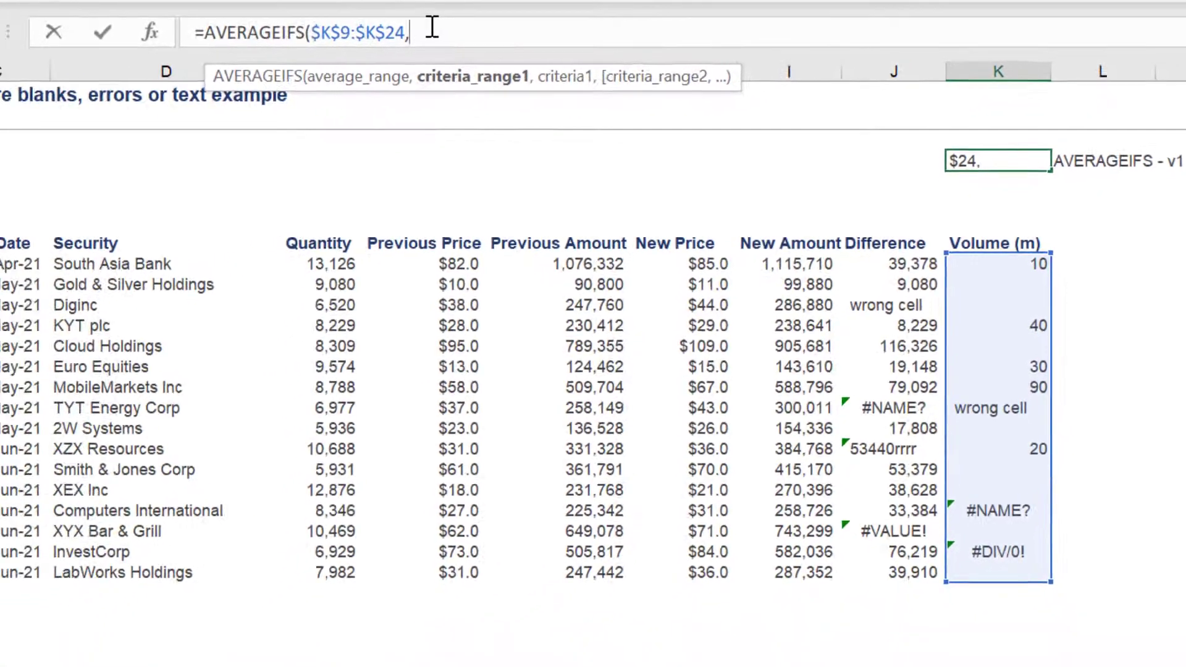
# - Add $B$9:$B$24 as the first criteria range with the "<>" criterion
pyautogui.moveTo(3, 238); pyautogui.dragTo(34, 491)
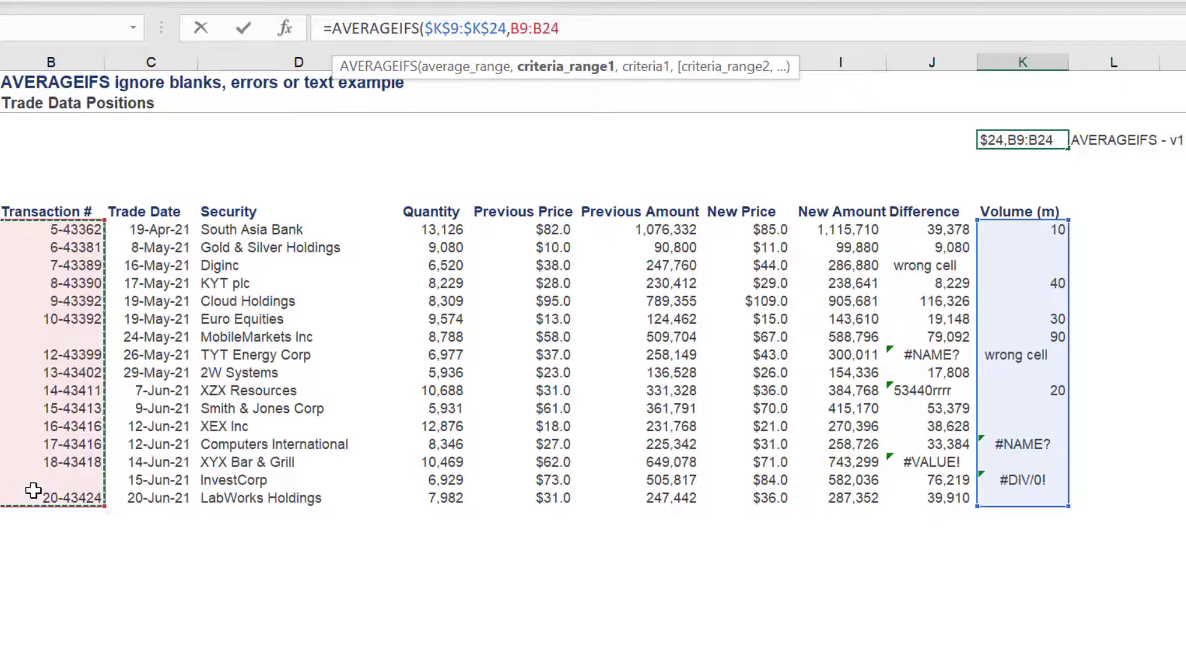
pyautogui.press('F4')
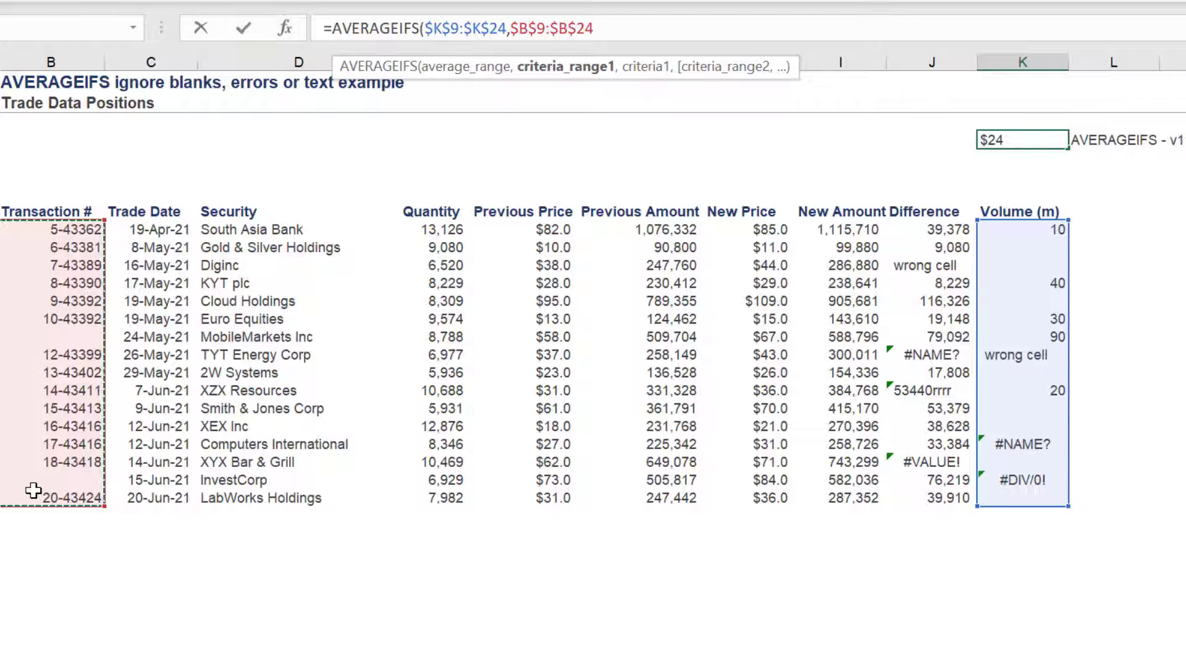
pyautogui.write(',')
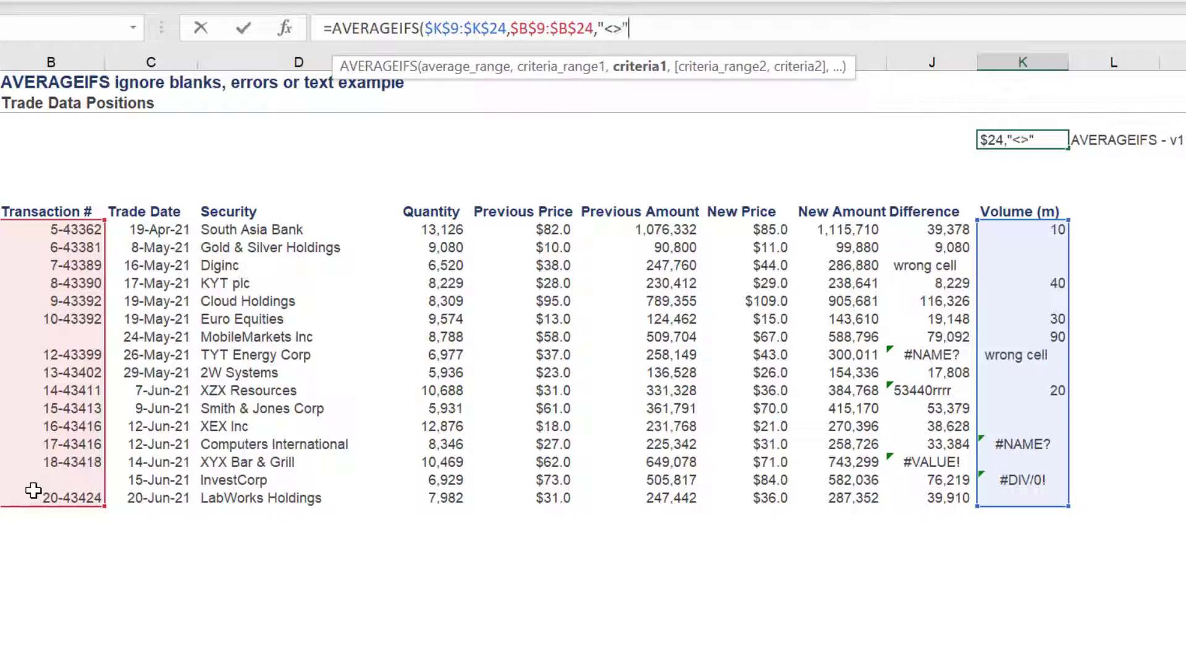
pyautogui.write('"<>",')
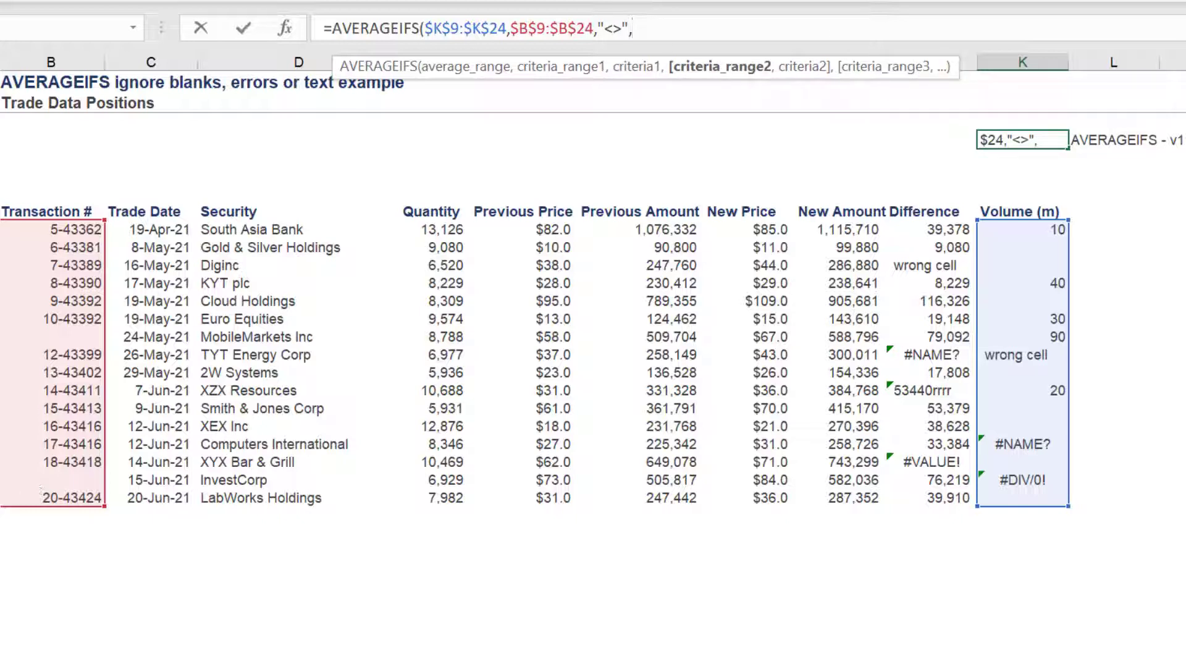
# - Add $K$9:$K$24 as the second criteria range with criterion @{">0","<0"}
pyautogui.click(1013, 229)
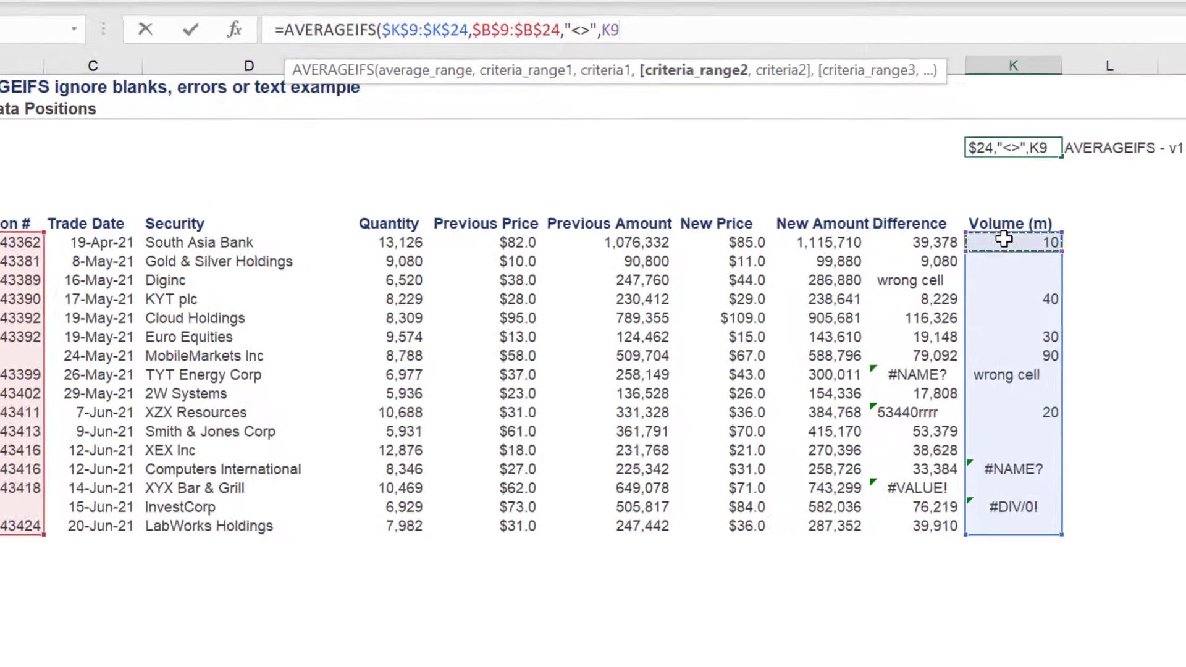
pyautogui.moveTo(1003, 239); pyautogui.dragTo(995, 526)
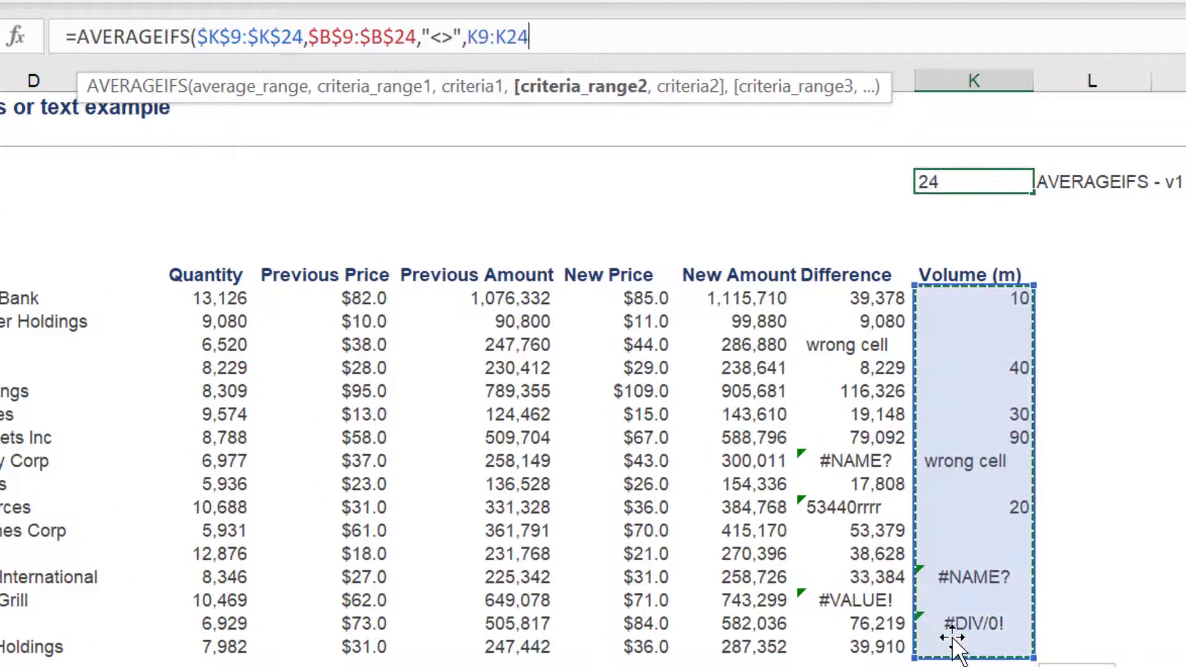
pyautogui.press('F4')
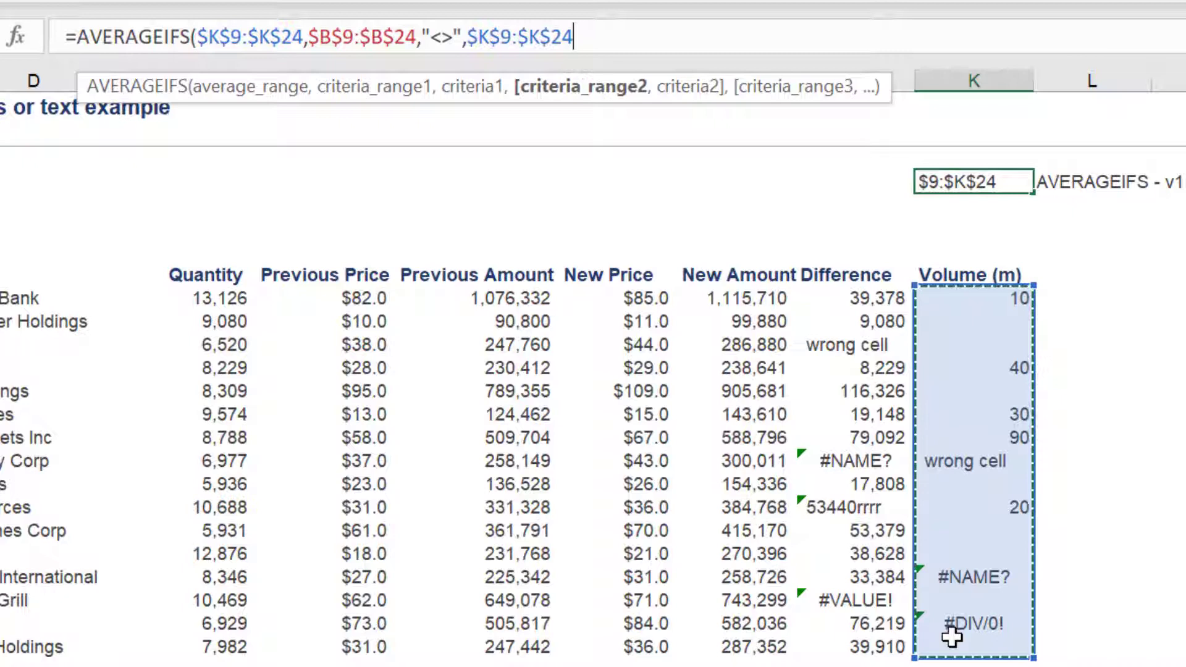
pyautogui.write(',')
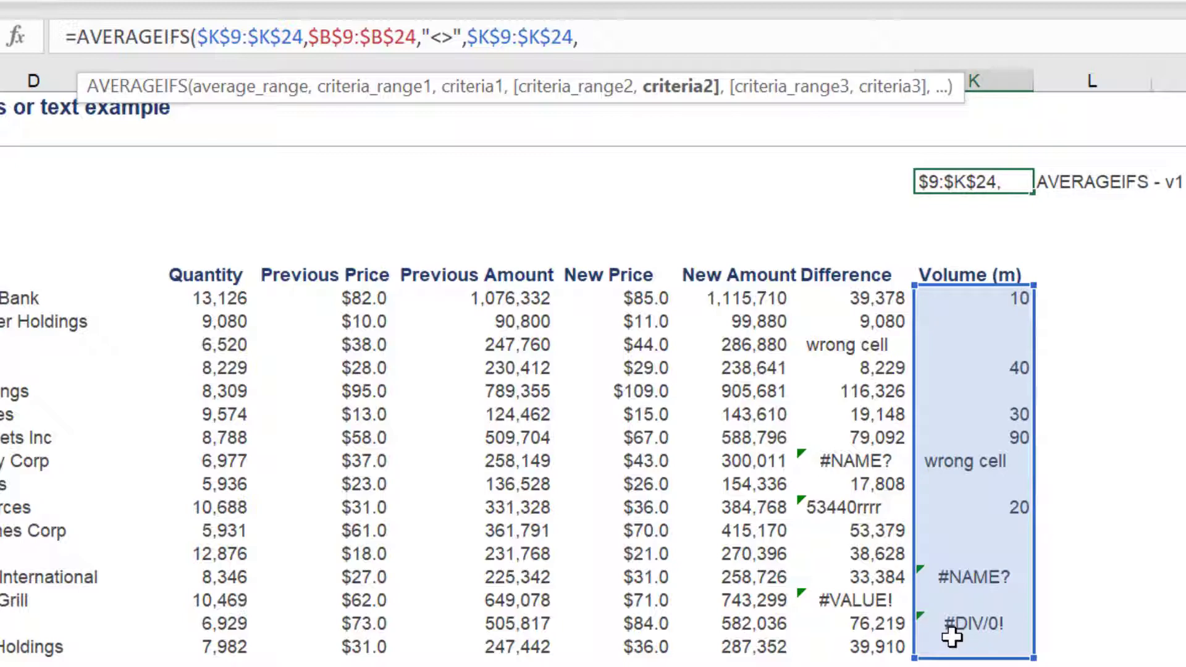
pyautogui.write('@')
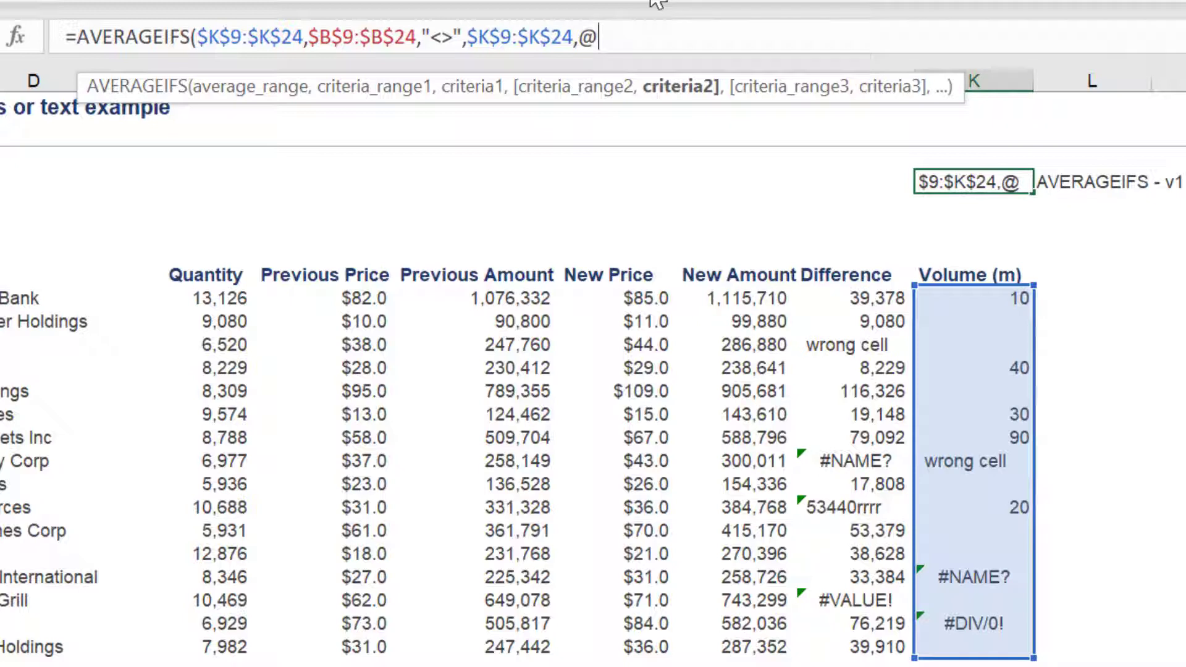
pyautogui.write('{">')
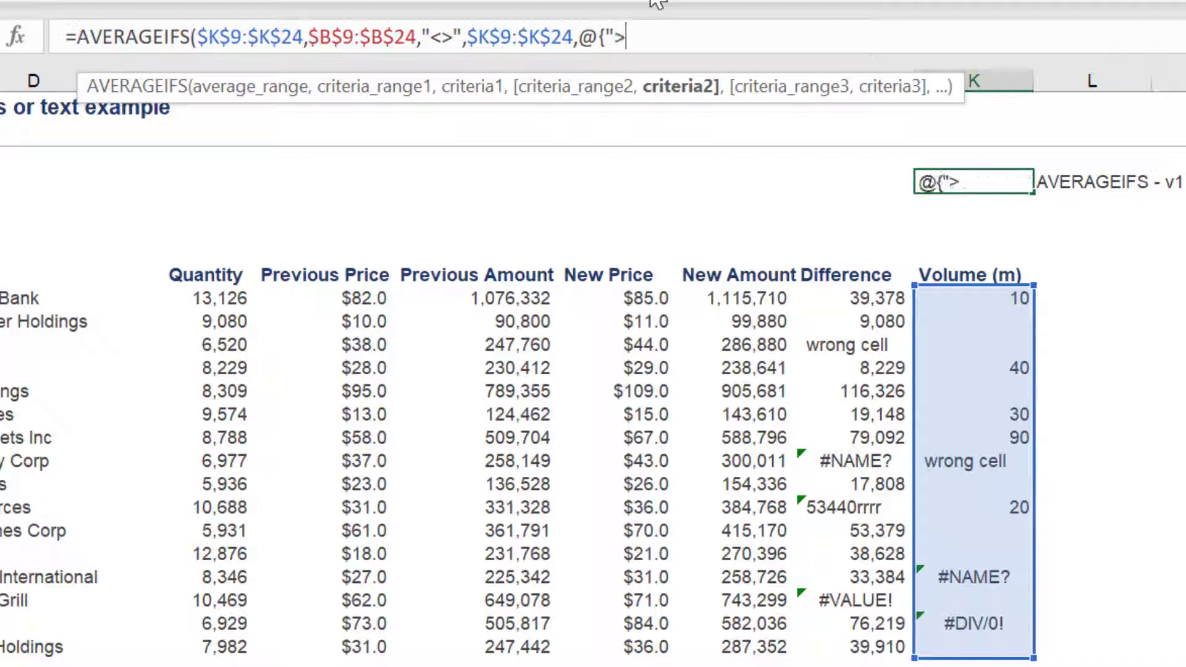
pyautogui.write('0","<0')
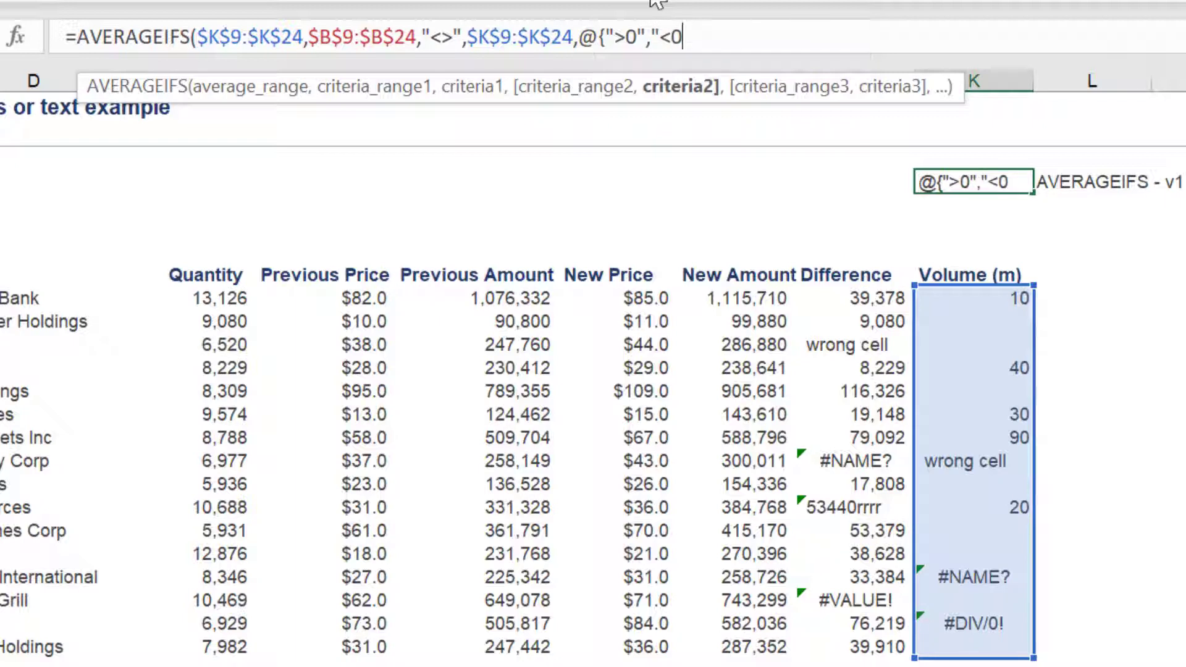
pyautogui.write('"},')
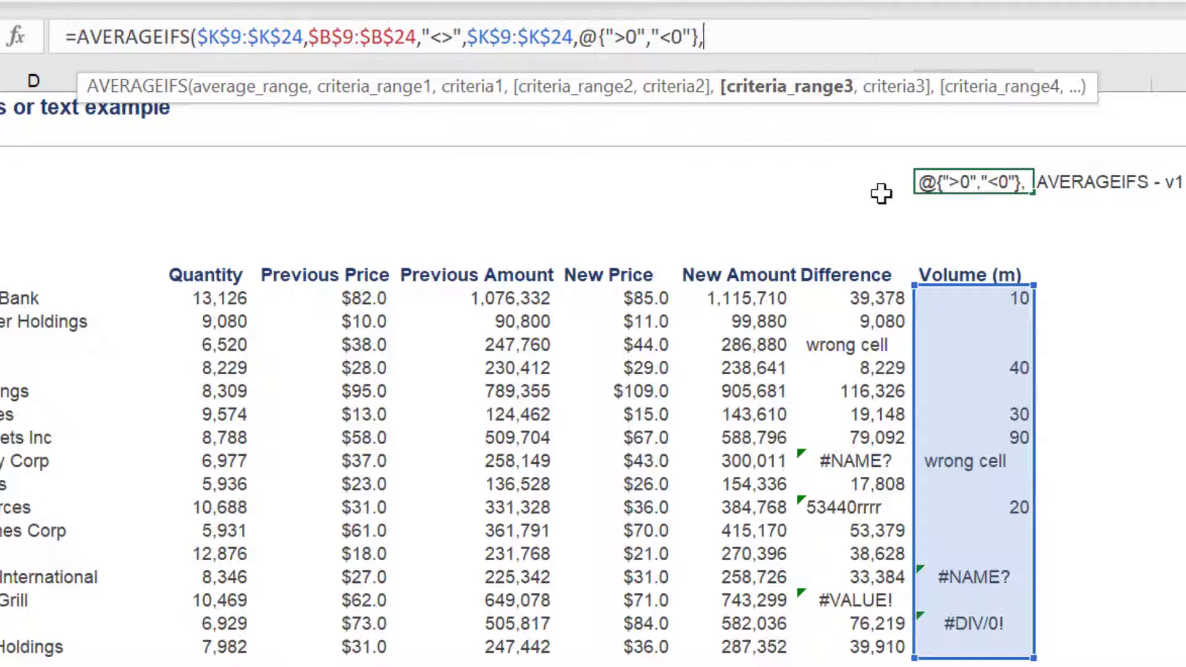
# - Add $K$9:$K$24 as the third criteria range and begin its "<>L" criterion
pyautogui.click(945, 300)
pyautogui.moveTo(945, 301); pyautogui.dragTo(967, 640)
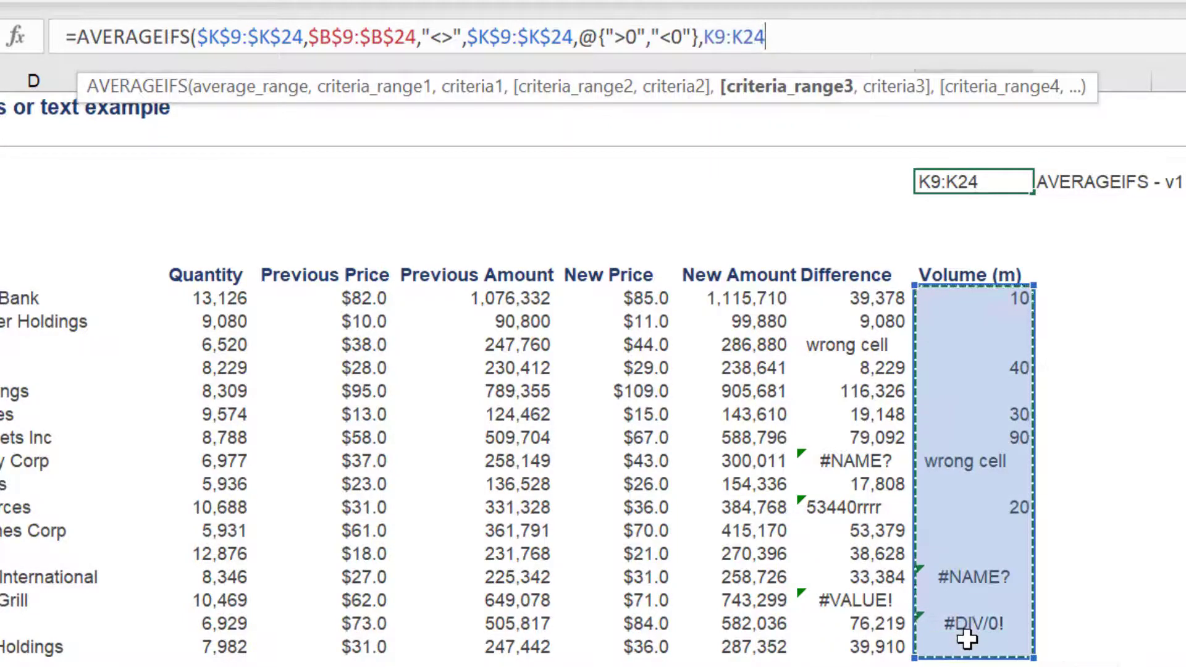
pyautogui.press('F4')
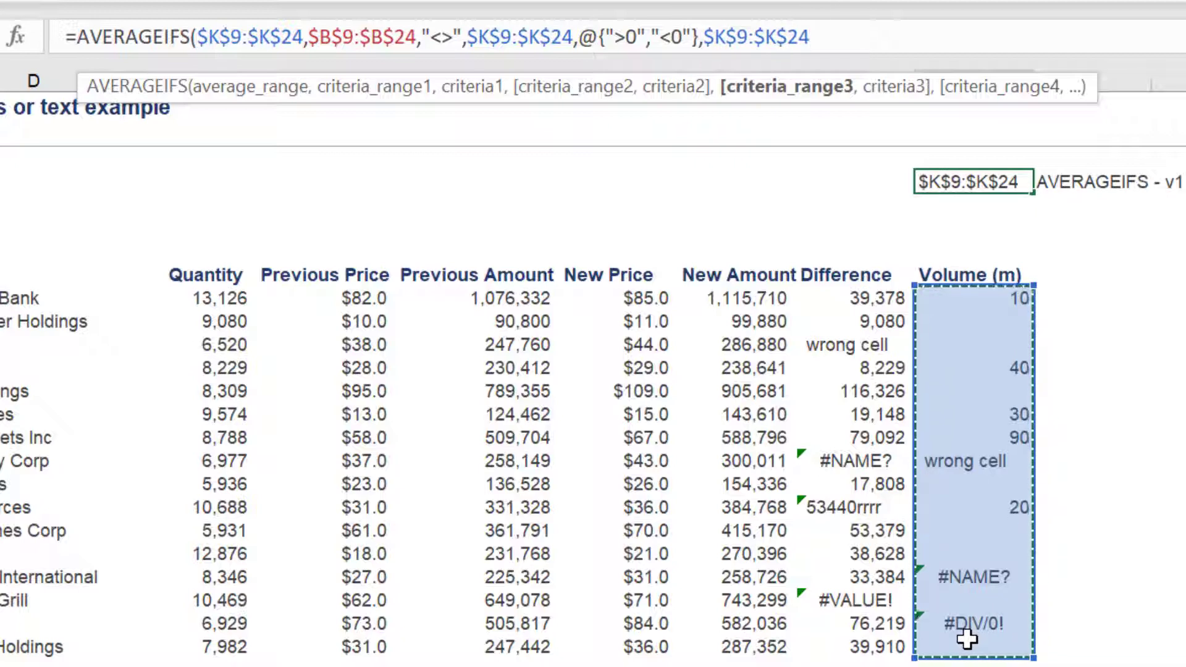
pyautogui.write(',')
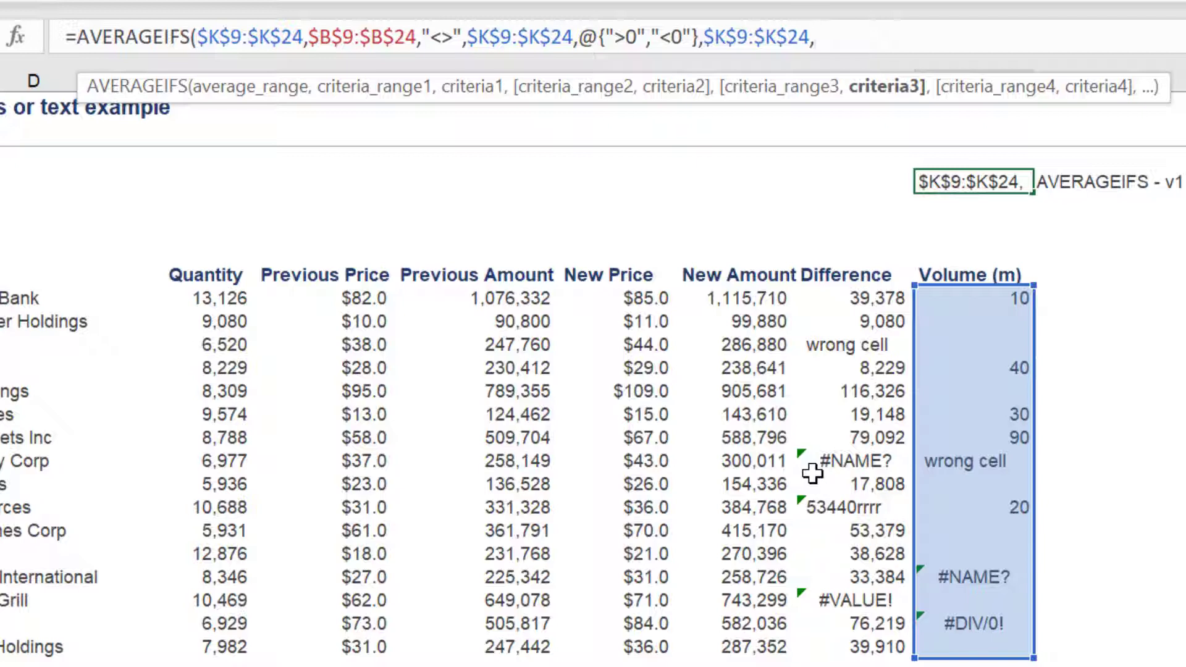
pyautogui.write('"<>')
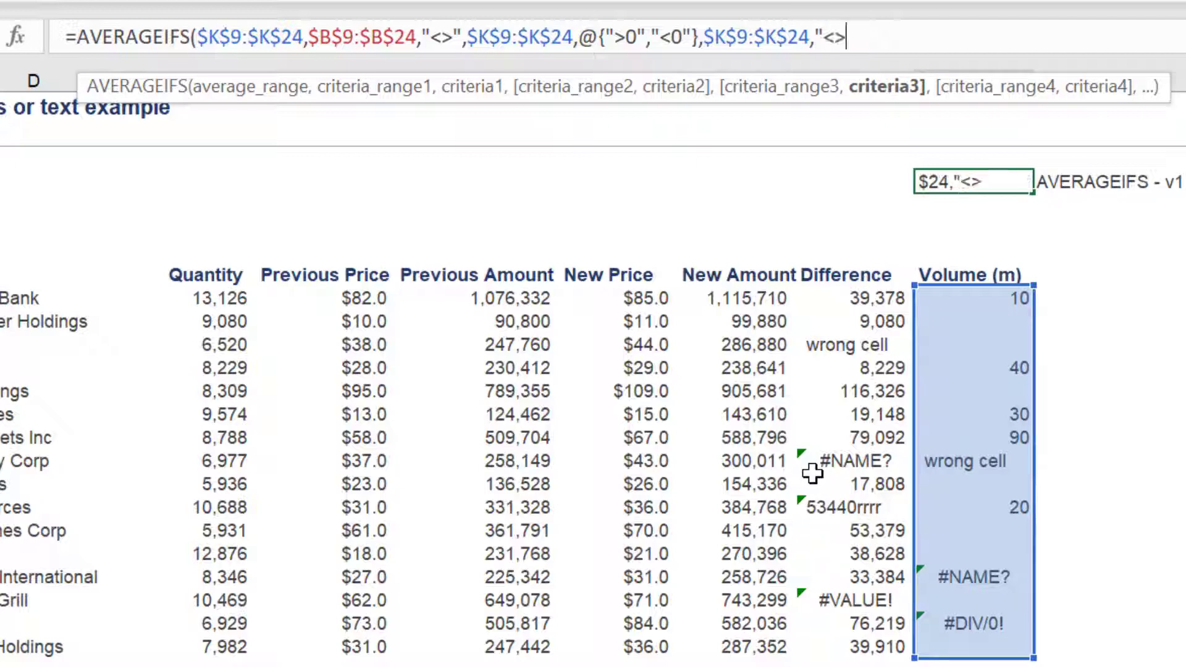
pyautogui.write('LR')
# - Correct the typo and complete the criterion "<>LARGE($K$9:$K$24,1)"
pyautogui.press('BackSpace')
pyautogui.write('ARGE')
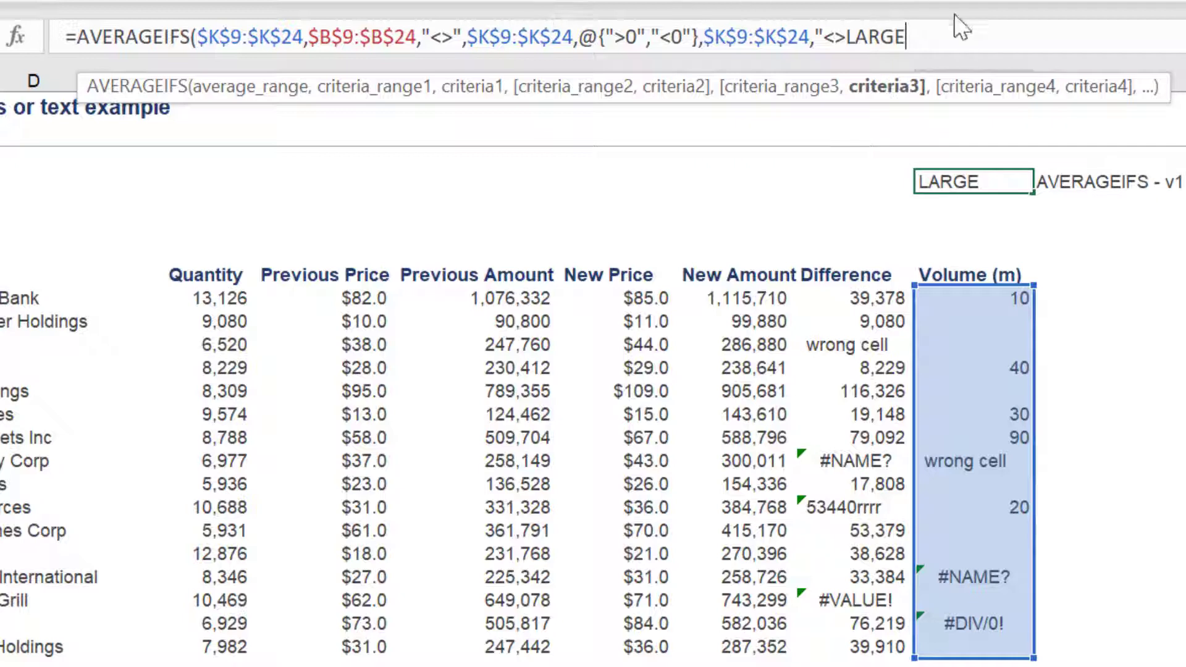
pyautogui.write('(')
pyautogui.click(947, 301)
pyautogui.moveTo(947, 302); pyautogui.dragTo(946, 646)
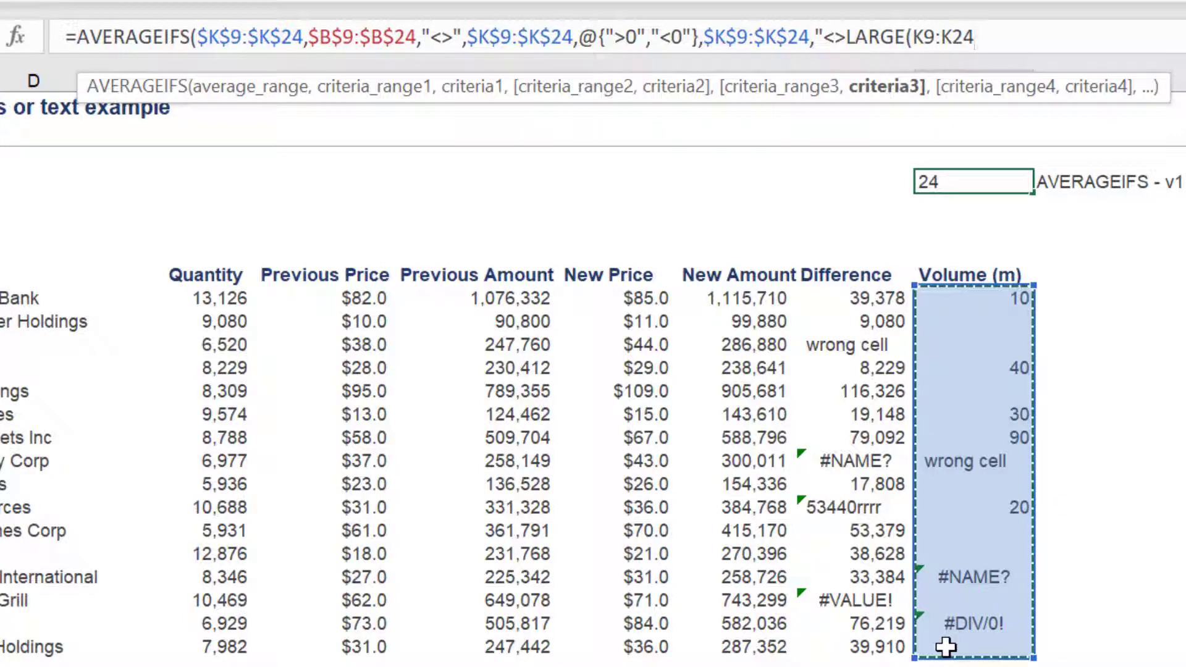
pyautogui.press('F4')
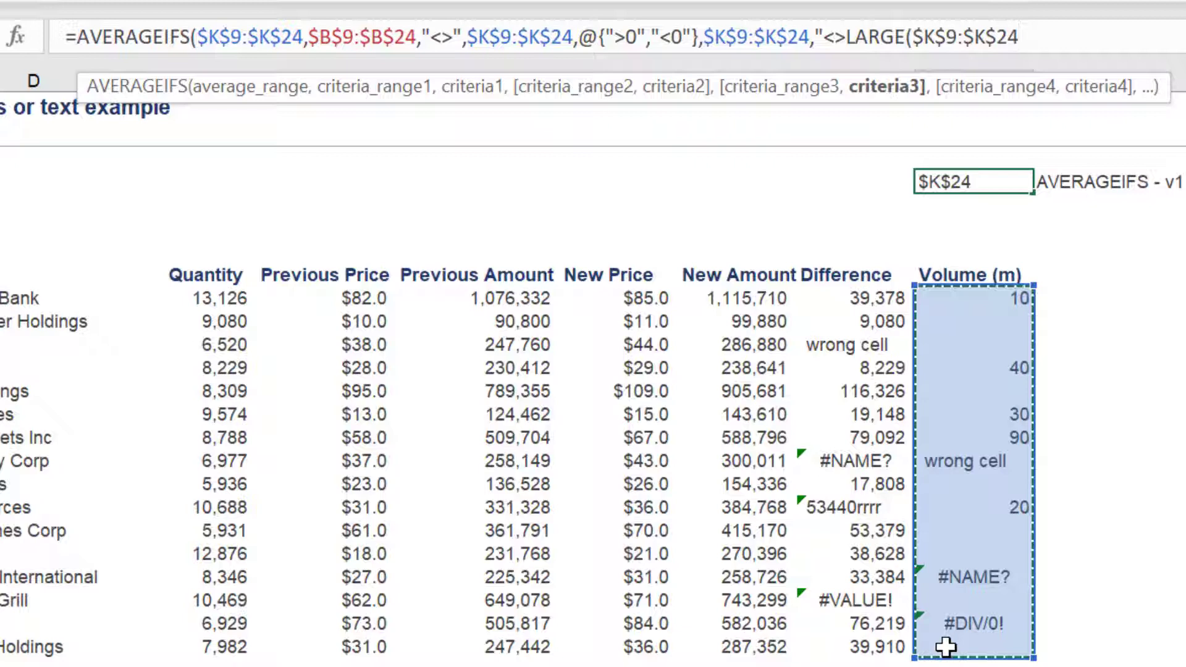
pyautogui.write(',')
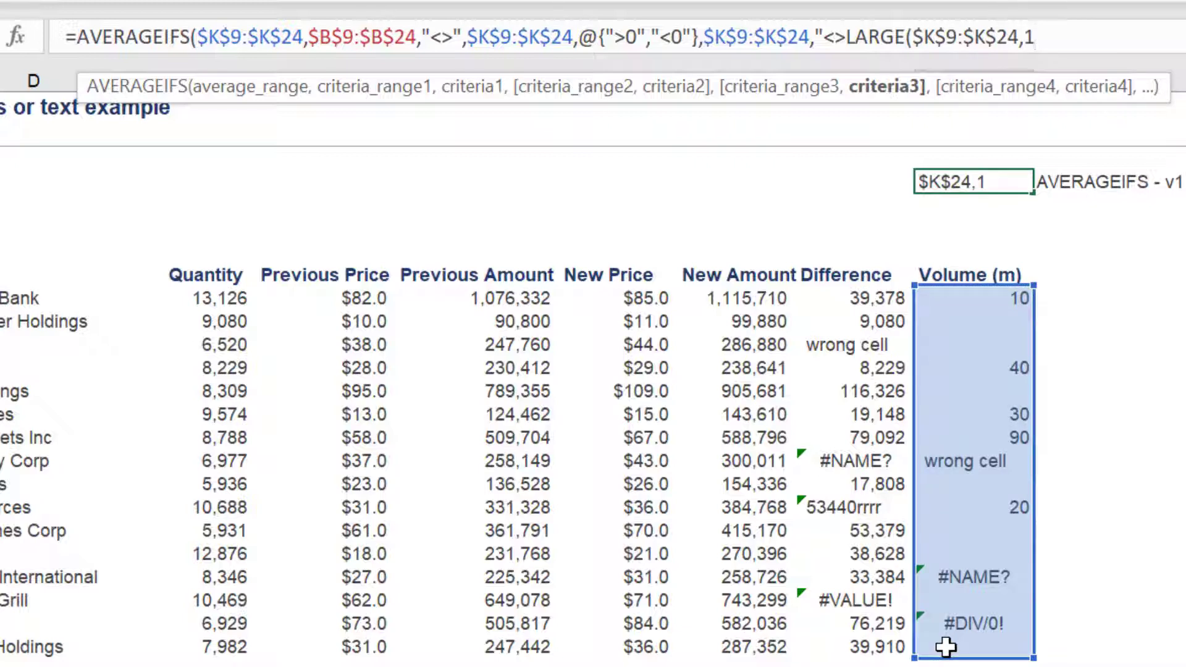
pyautogui.write('1)",')
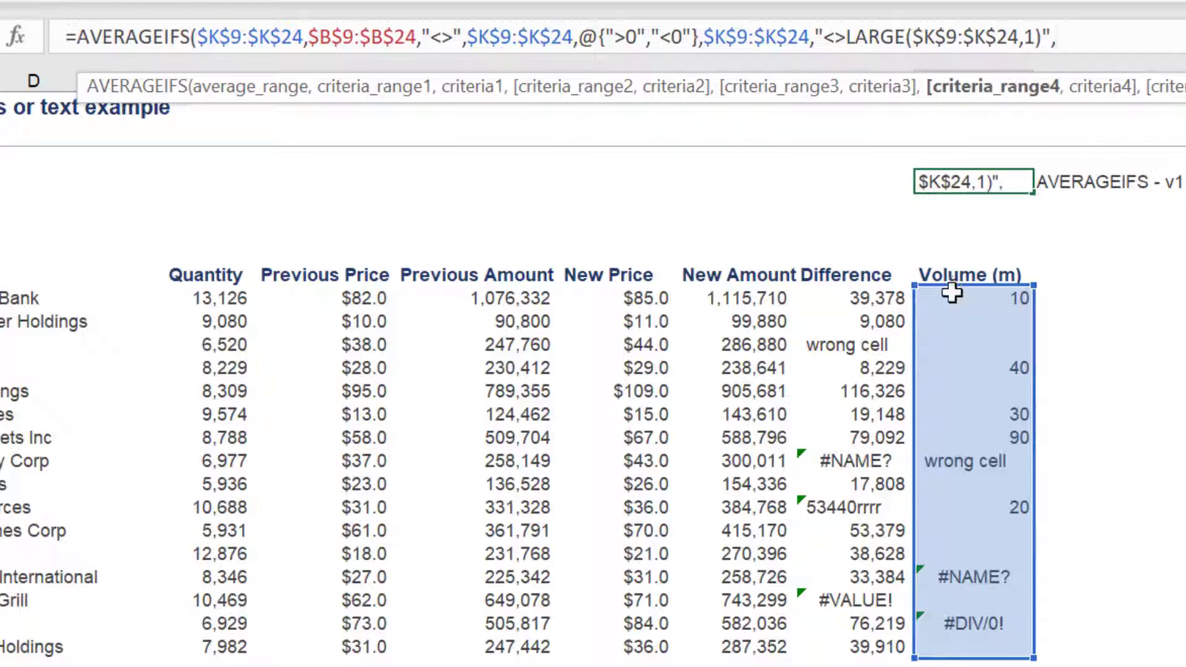
# - Add $K$9:$K$24 with criterion "<>SMALL($K$9:$K$24,1)" and commit the v1 formula, returning 25
pyautogui.moveTo(951, 294); pyautogui.dragTo(951, 641)
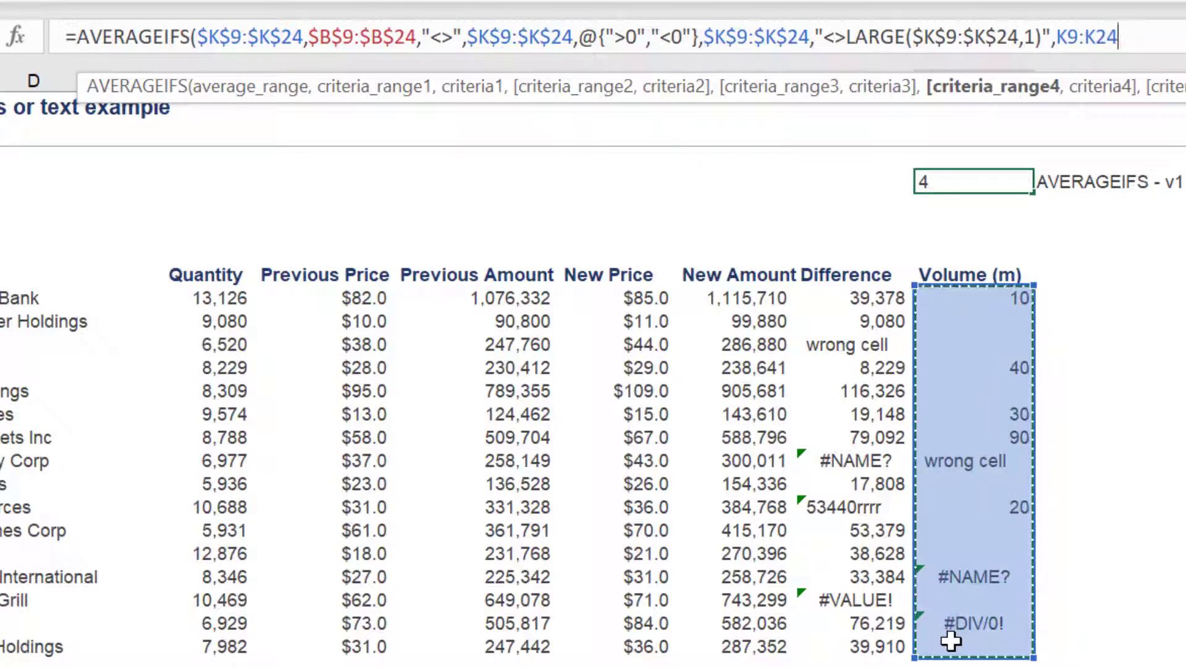
pyautogui.press('F4')
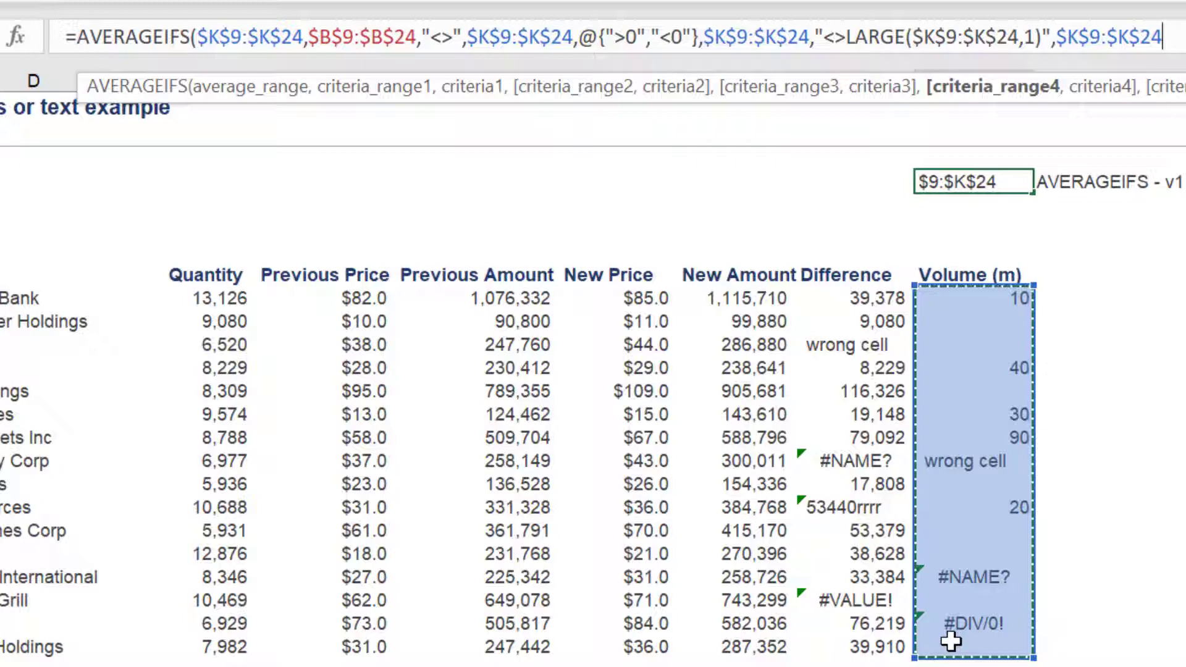
pyautogui.write(',')
pyautogui.write('"<>')
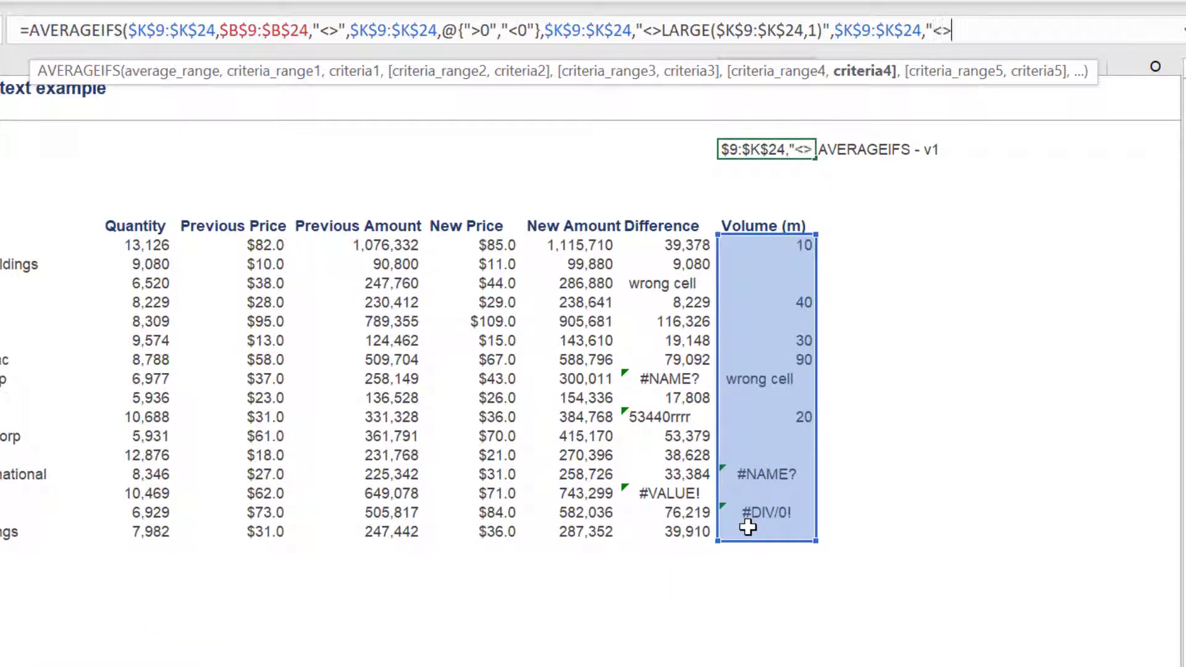
pyautogui.write('SMALL(')
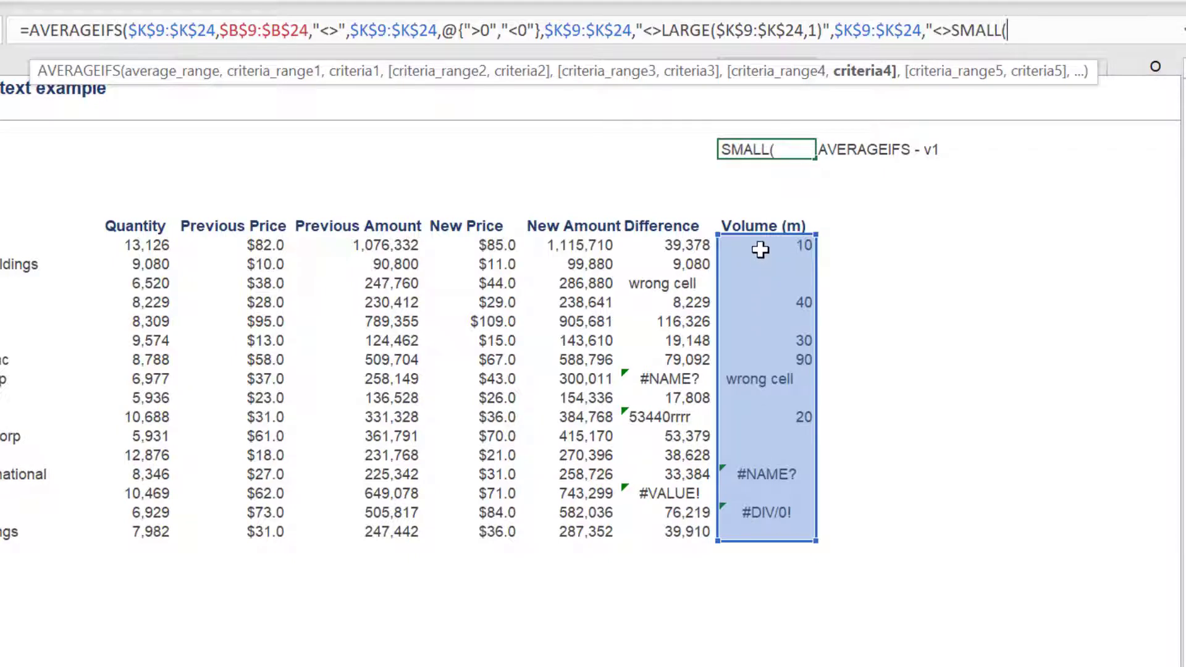
pyautogui.moveTo(761, 250); pyautogui.dragTo(752, 520)
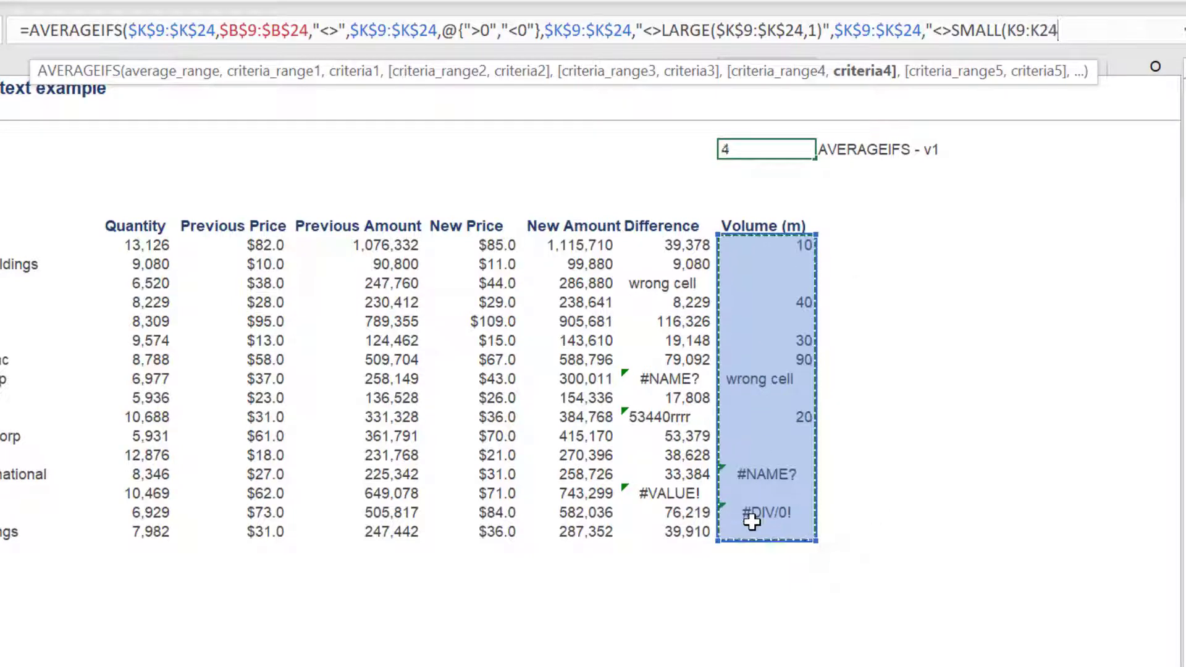
pyautogui.press('F4')
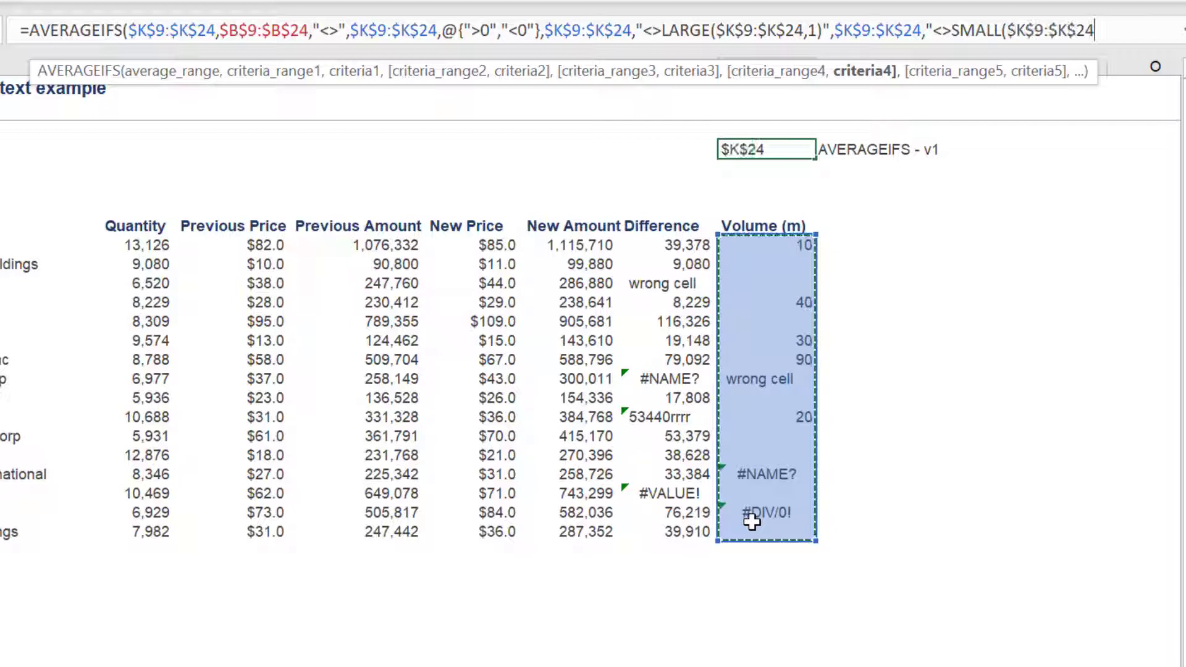
pyautogui.write(',1')
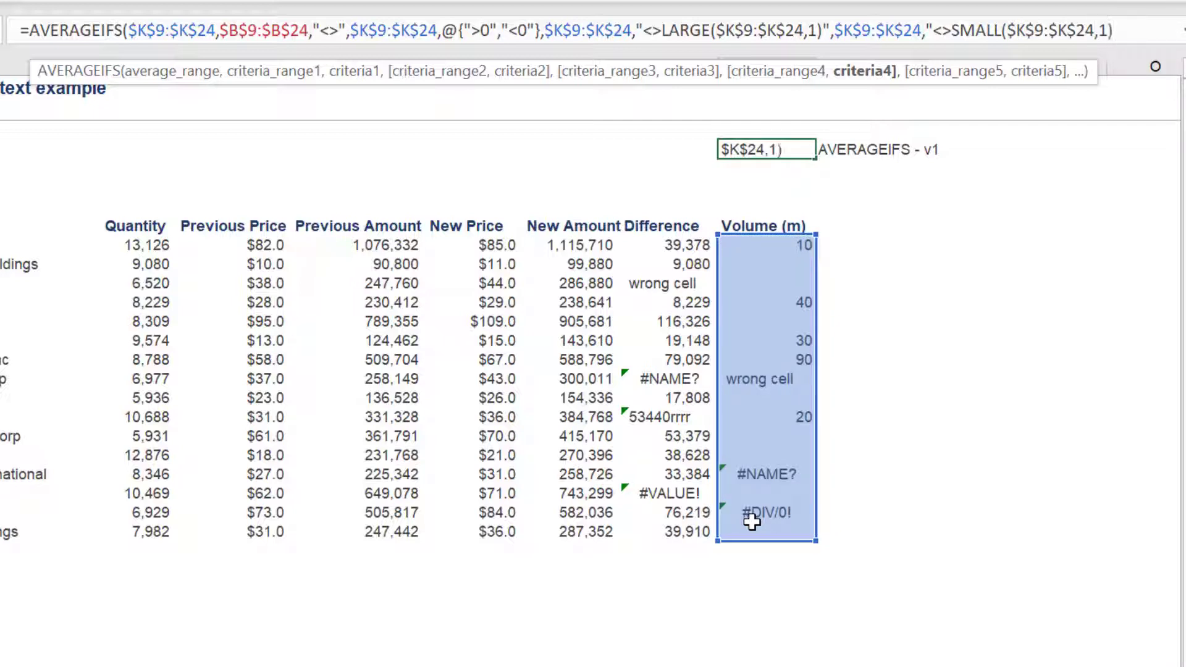
pyautogui.write(')")')
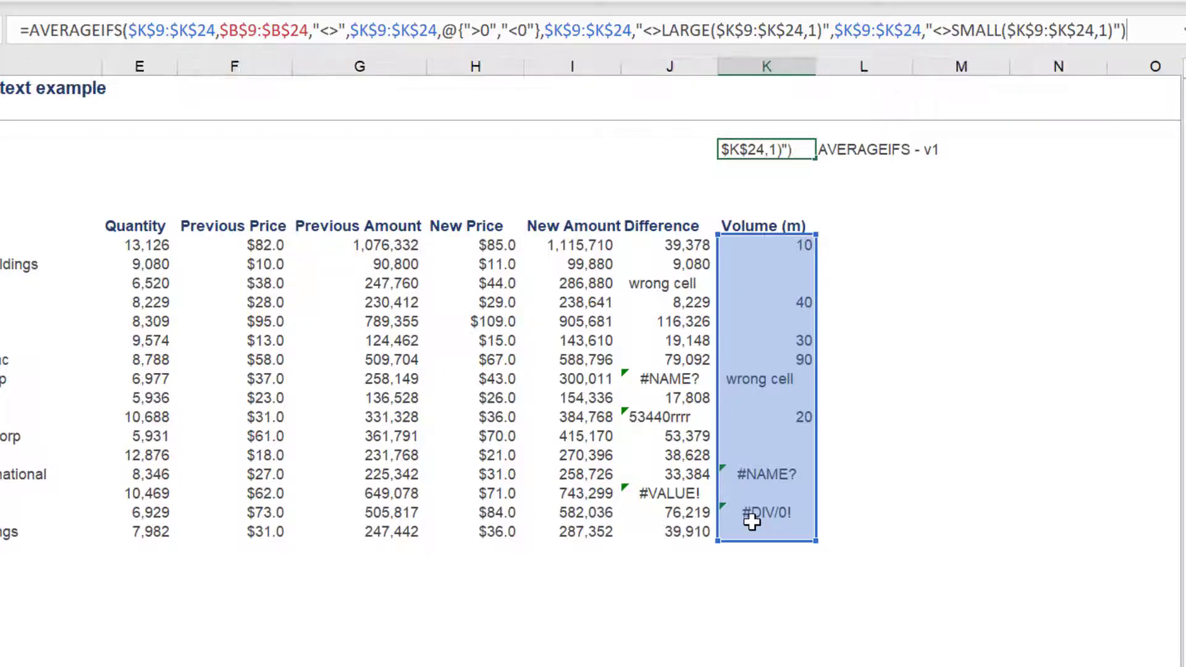
pyautogui.press('Return')
pyautogui.press('Up')
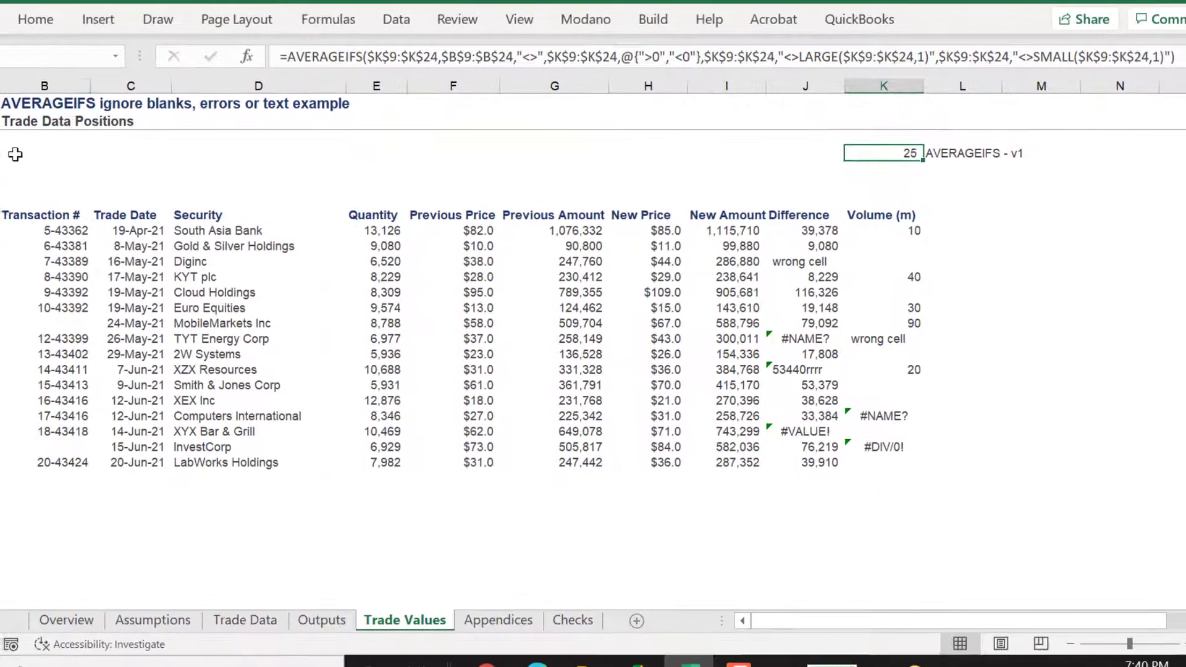
# - Put =FORMULATEXT(K4) in column B beside v1 and review K4's formula
pyautogui.click(18, 154)
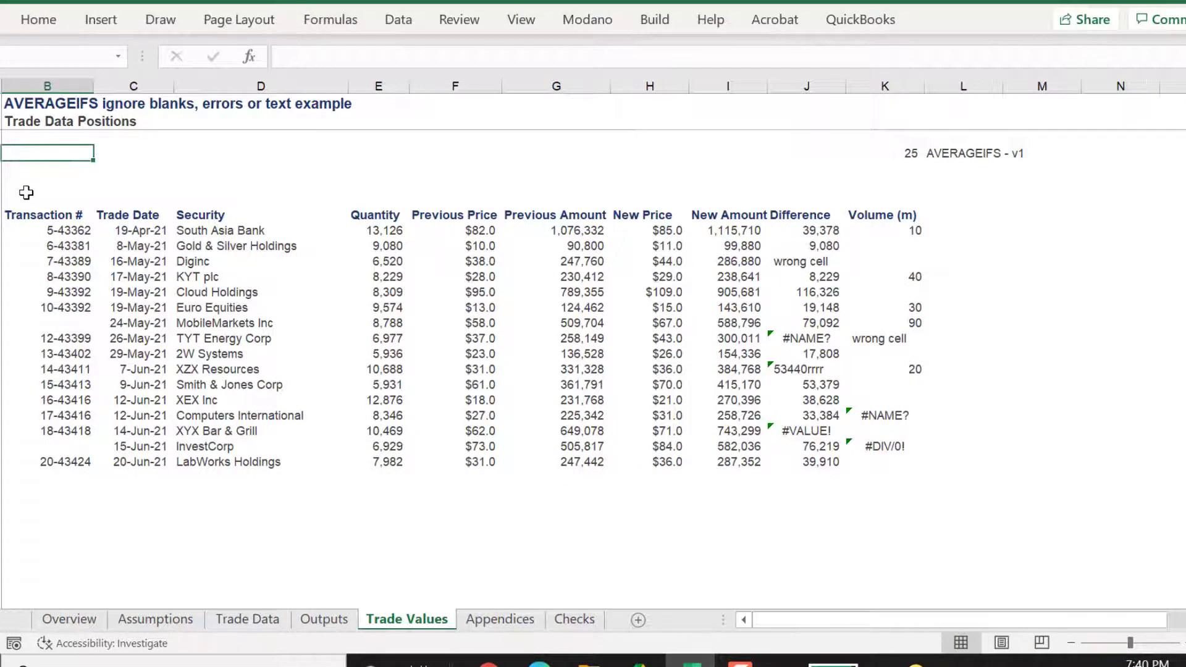
pyautogui.write('=form')
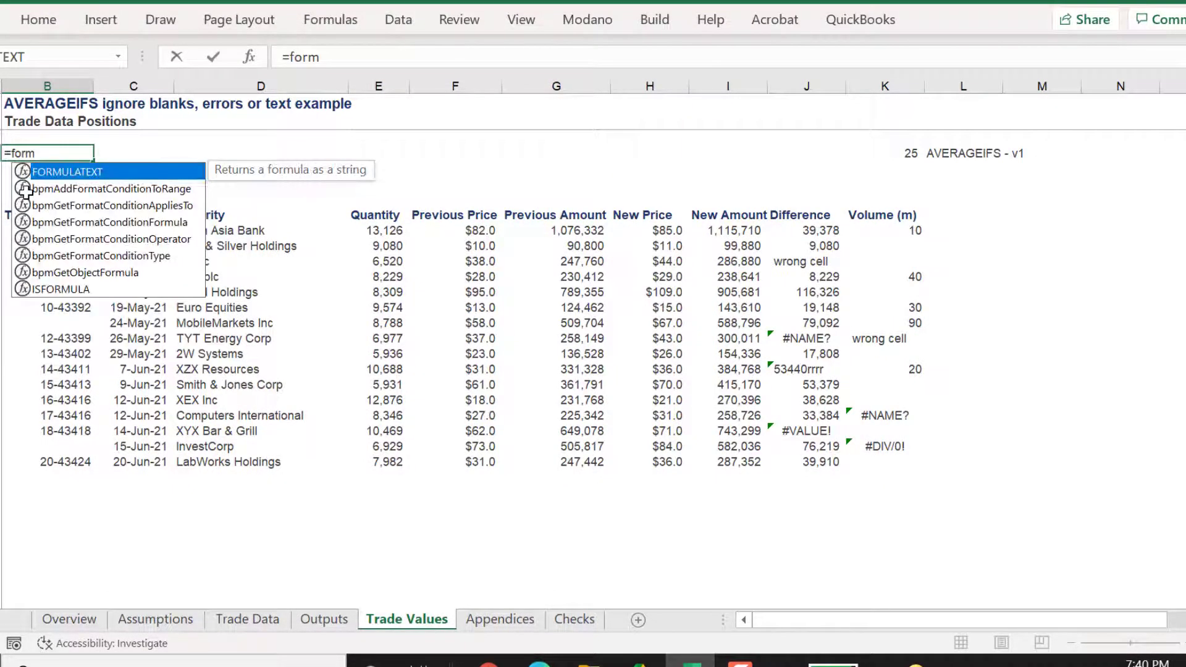
pyautogui.press('Tab')
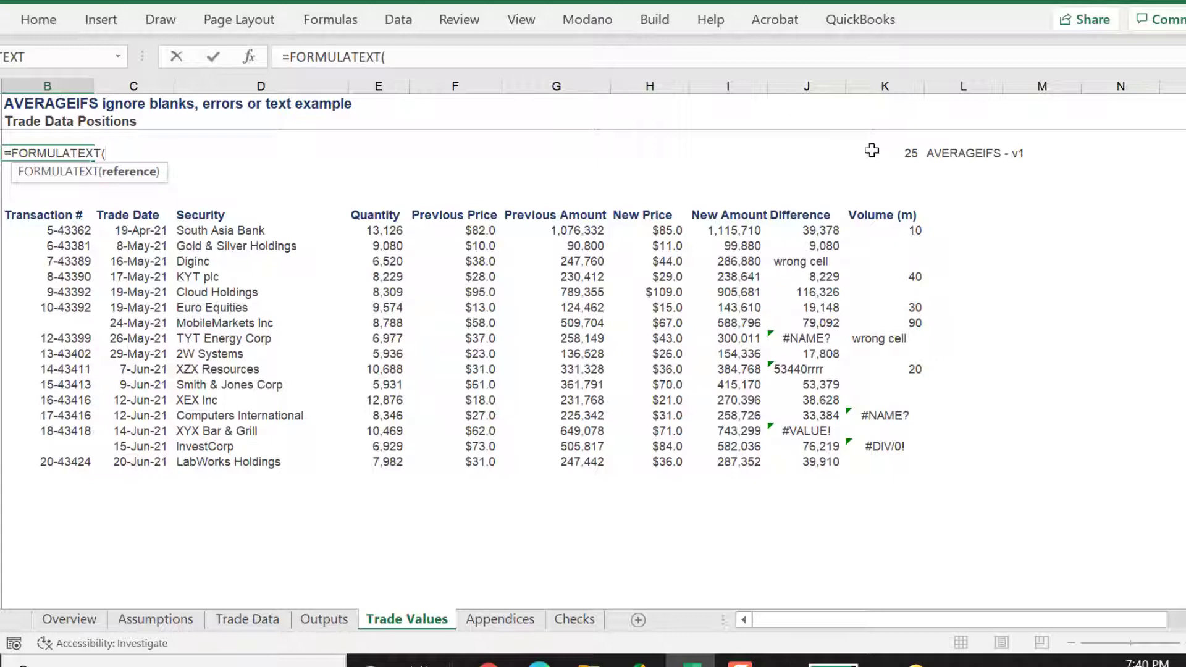
pyautogui.click(872, 151)
pyautogui.press('Return')
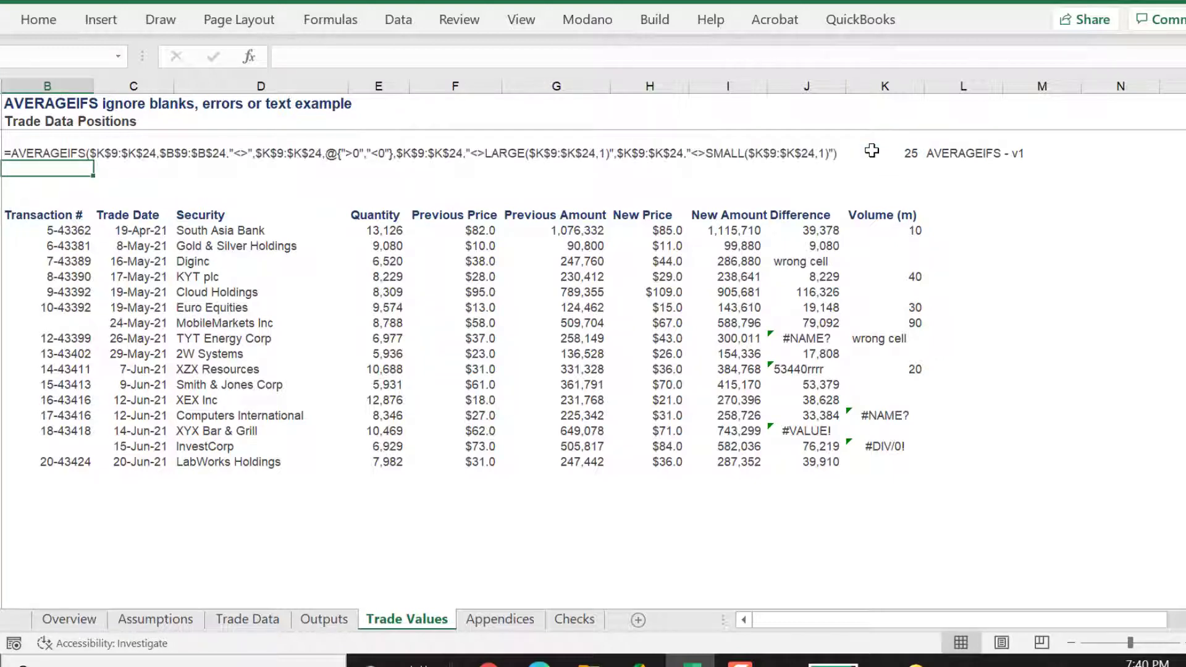
pyautogui.press('Up')
pyautogui.click(891, 155)
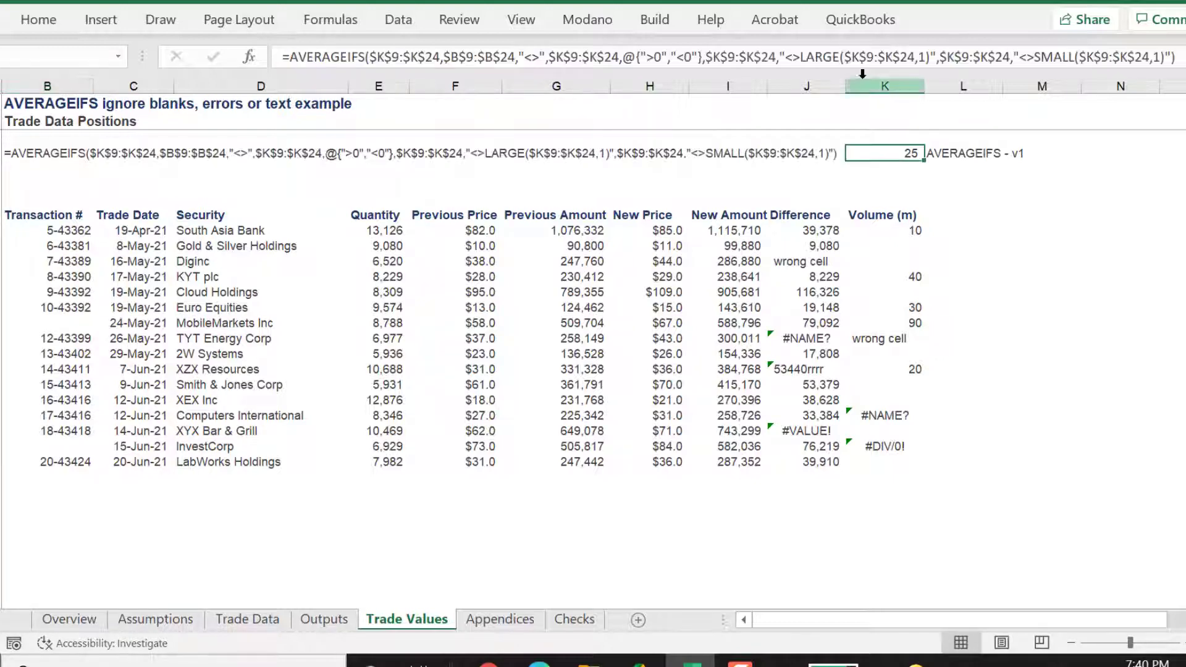
pyautogui.press('F2')
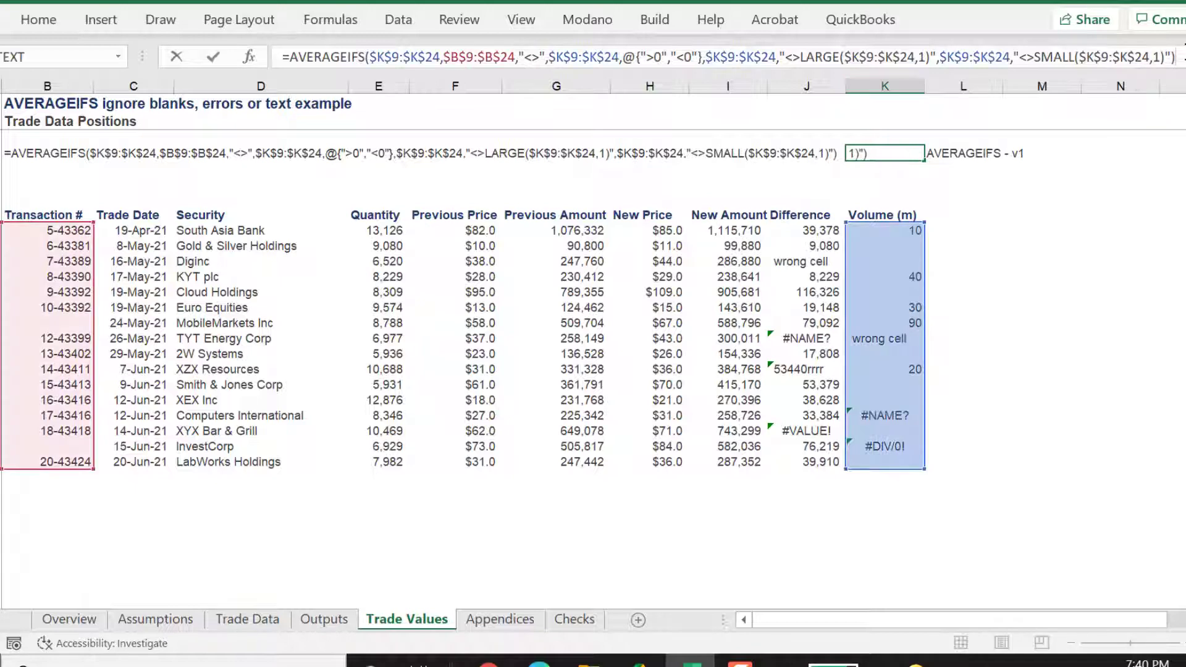
pyautogui.press('Escape')
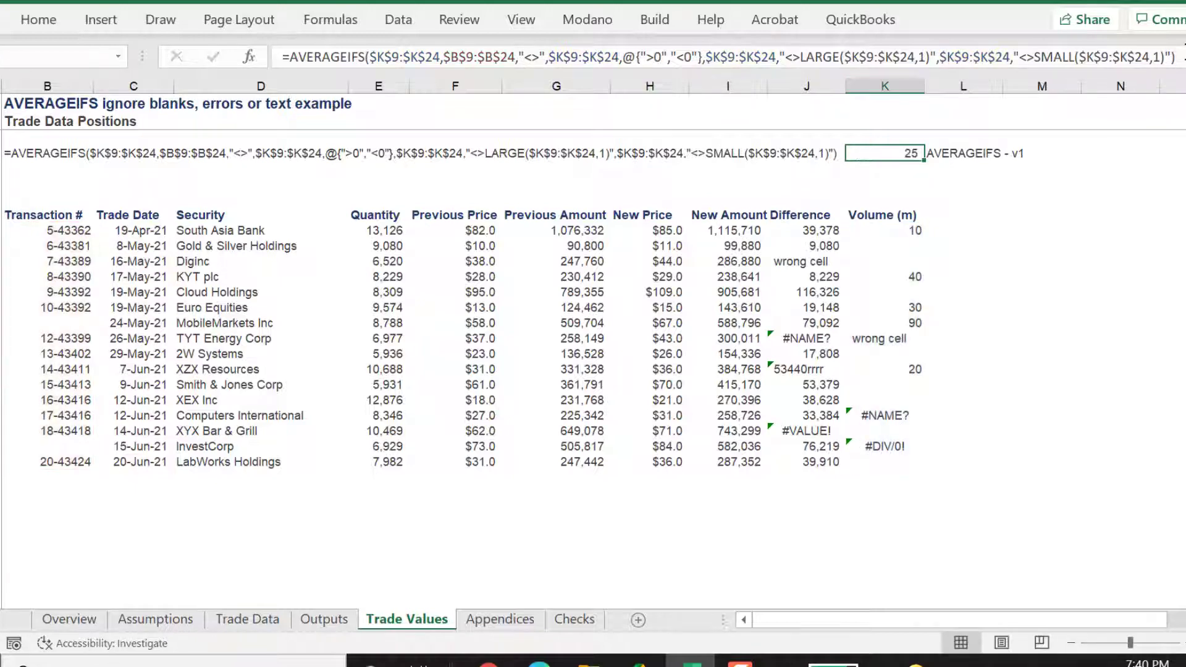
# - Copy the v1 label to L8, change it to 'AVERAGEIFS - v2', and select K8
pyautogui.click(957, 154)
pyautogui.hotkey('ctrl', 'c')
pyautogui.press('Down')
pyautogui.press('Down')
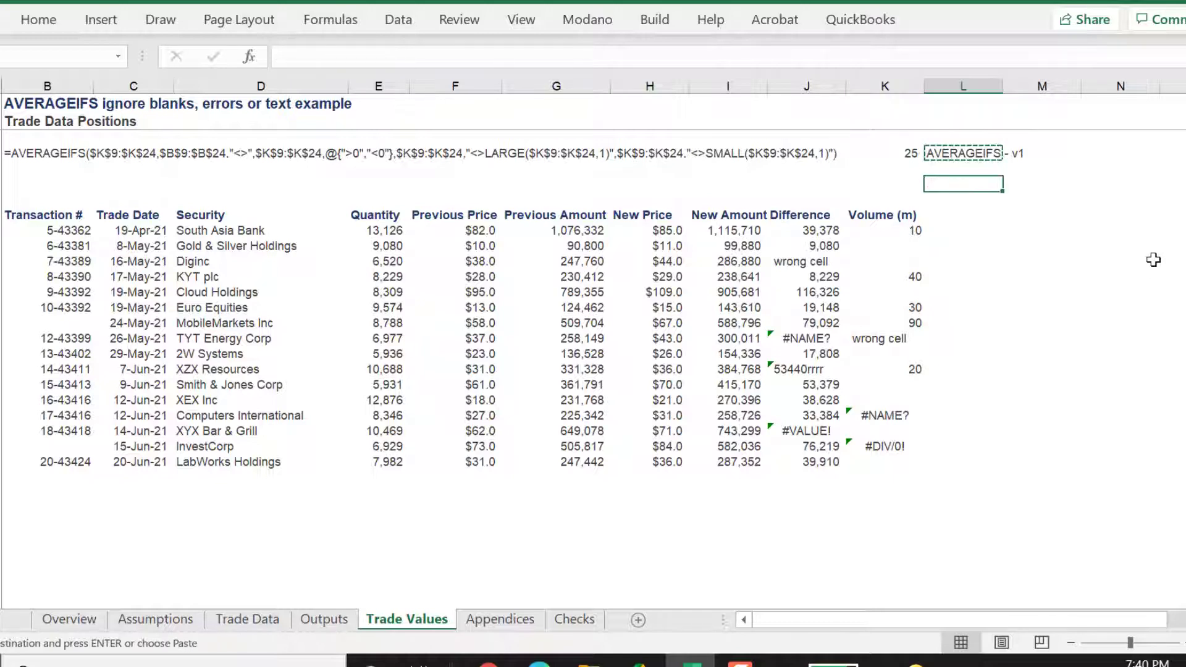
pyautogui.hotkey('ctrl', 'v')
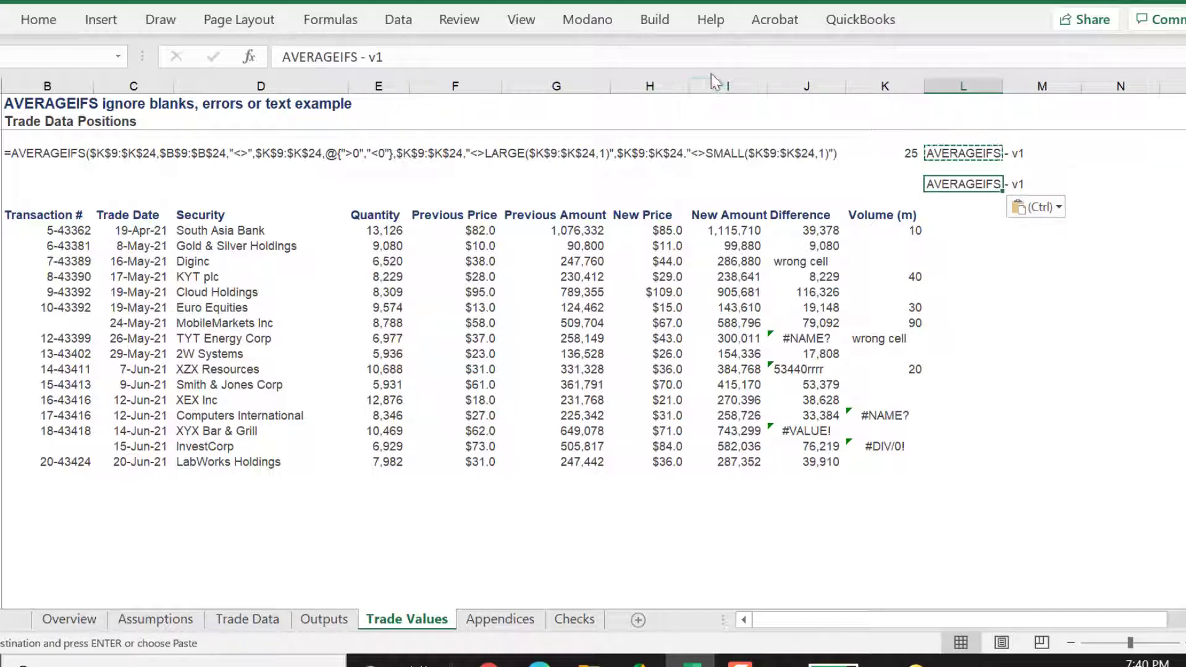
pyautogui.click(696, 64)
pyautogui.write('2')
pyautogui.press('Return')
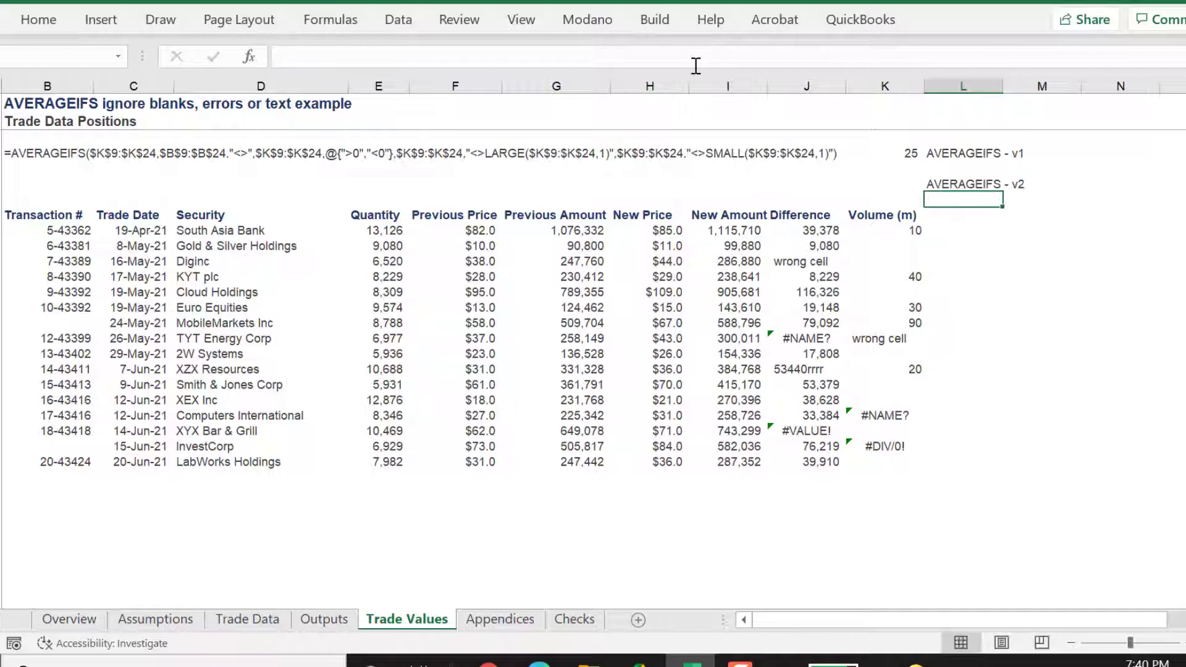
pyautogui.press('Up')
pyautogui.press('Left')
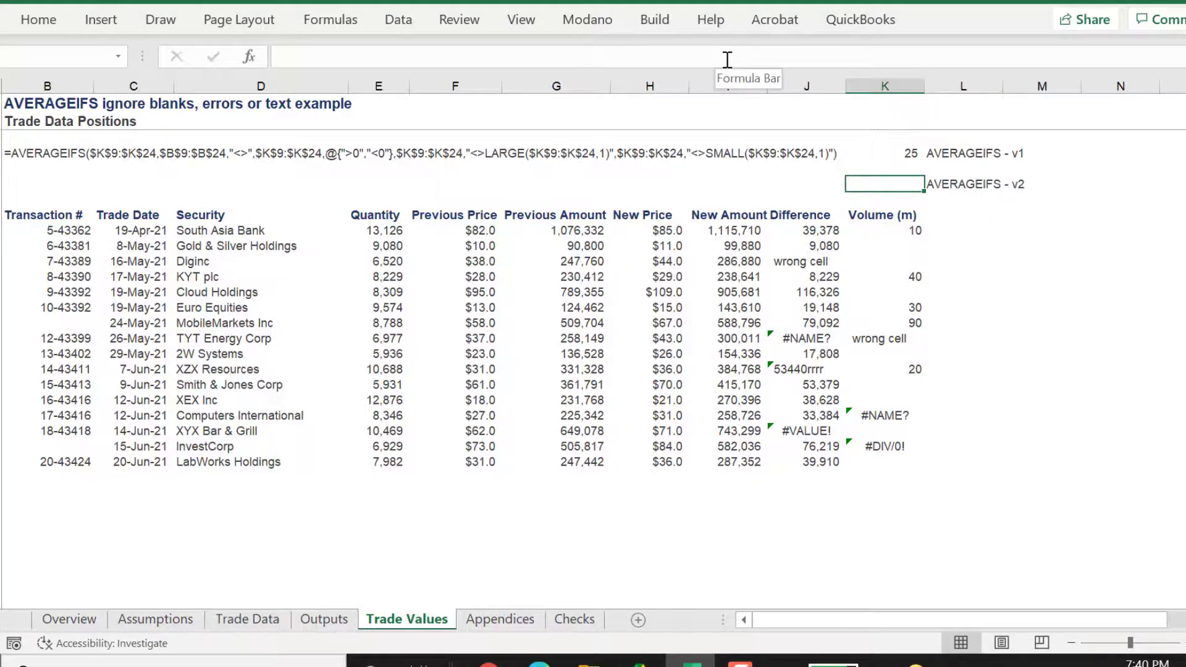
# - Start the v2 formula as =AVERAGEIFS($K$9:$K$24,$B$9:$B$24,"<>"
pyautogui.write('=aver')
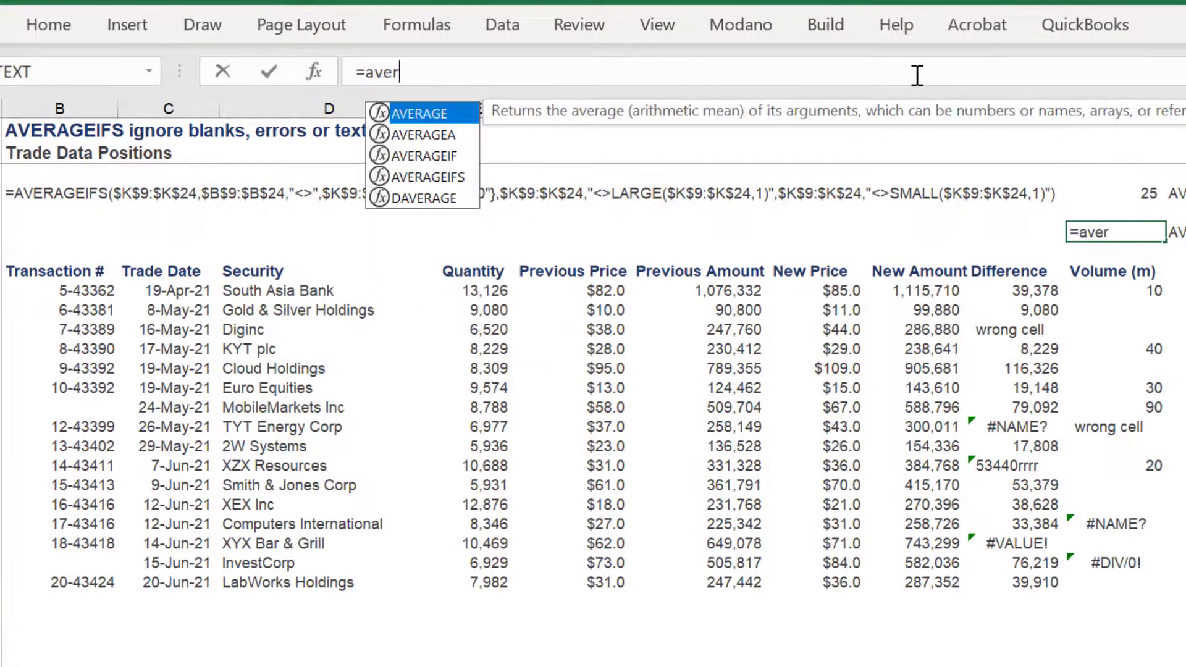
pyautogui.press('Down')
pyautogui.press('Down')
pyautogui.press('Down')
pyautogui.press('Tab')
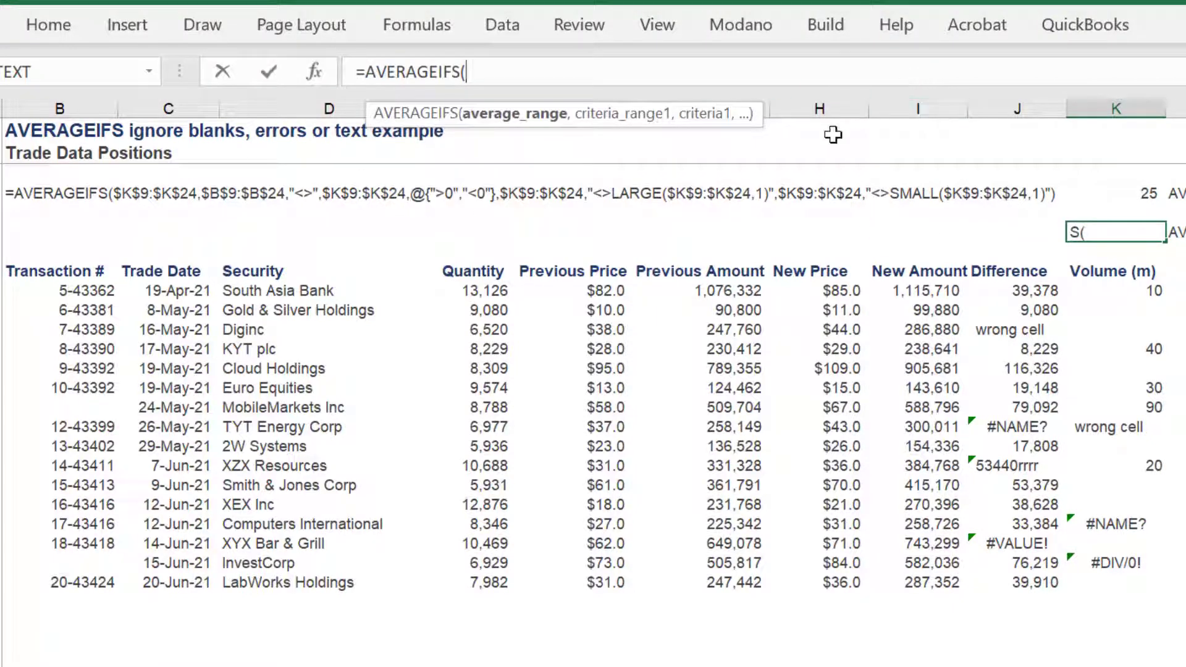
pyautogui.click(1100, 293)
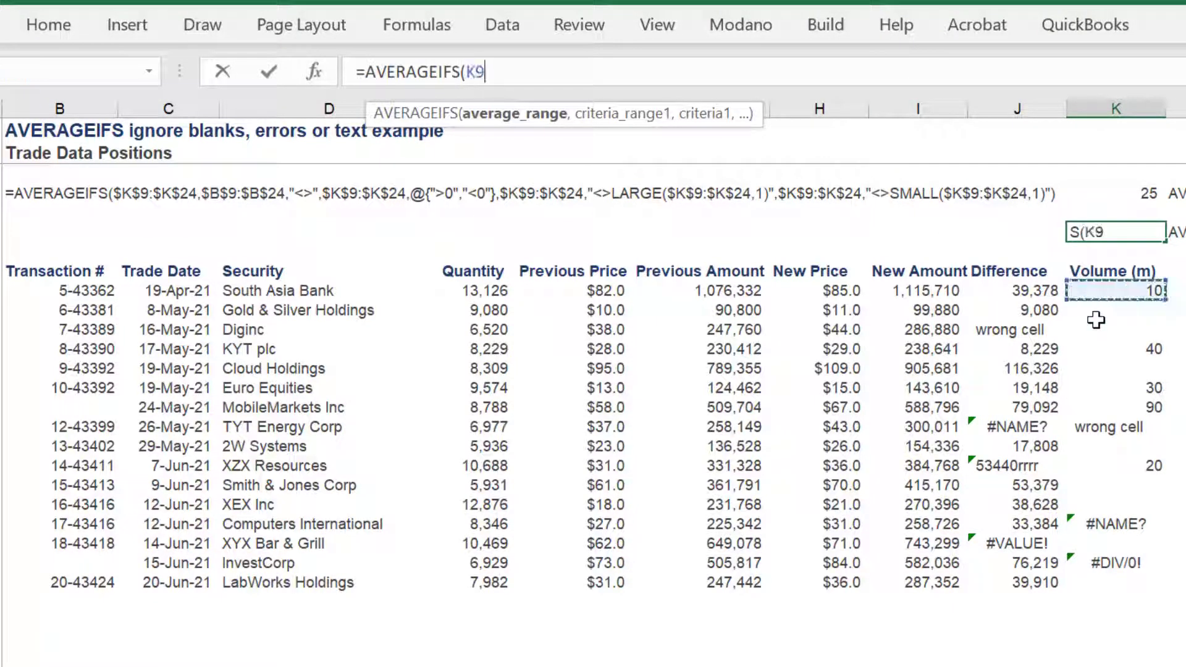
pyautogui.moveTo(1096, 319); pyautogui.dragTo(1098, 587)
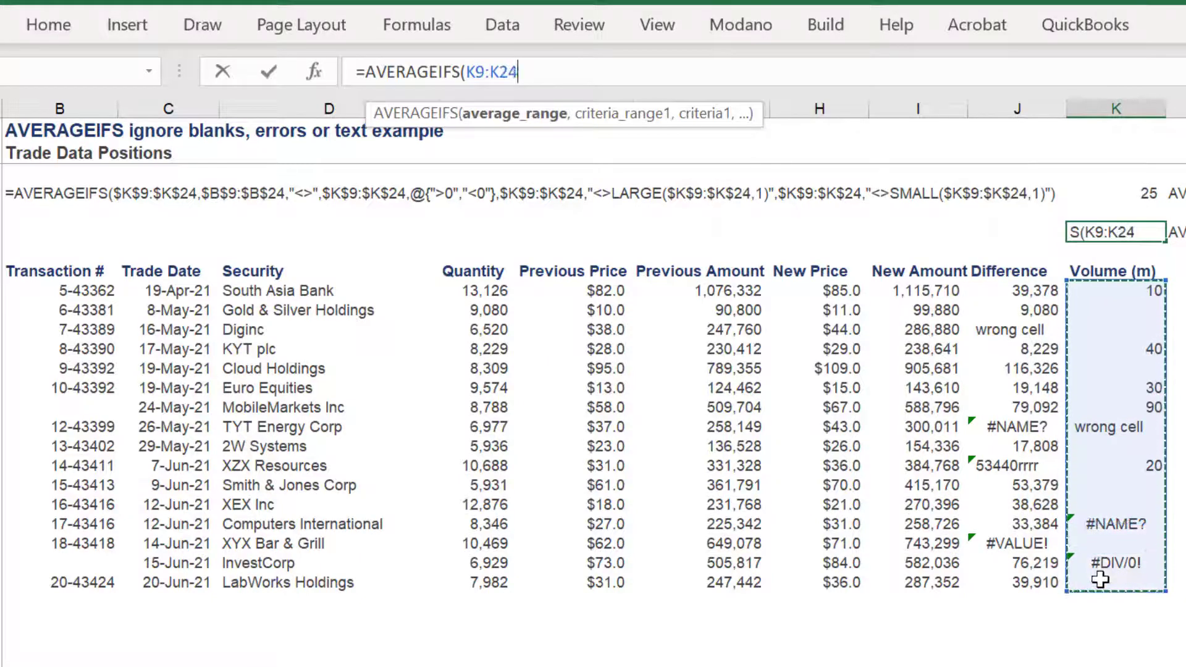
pyautogui.press('F4')
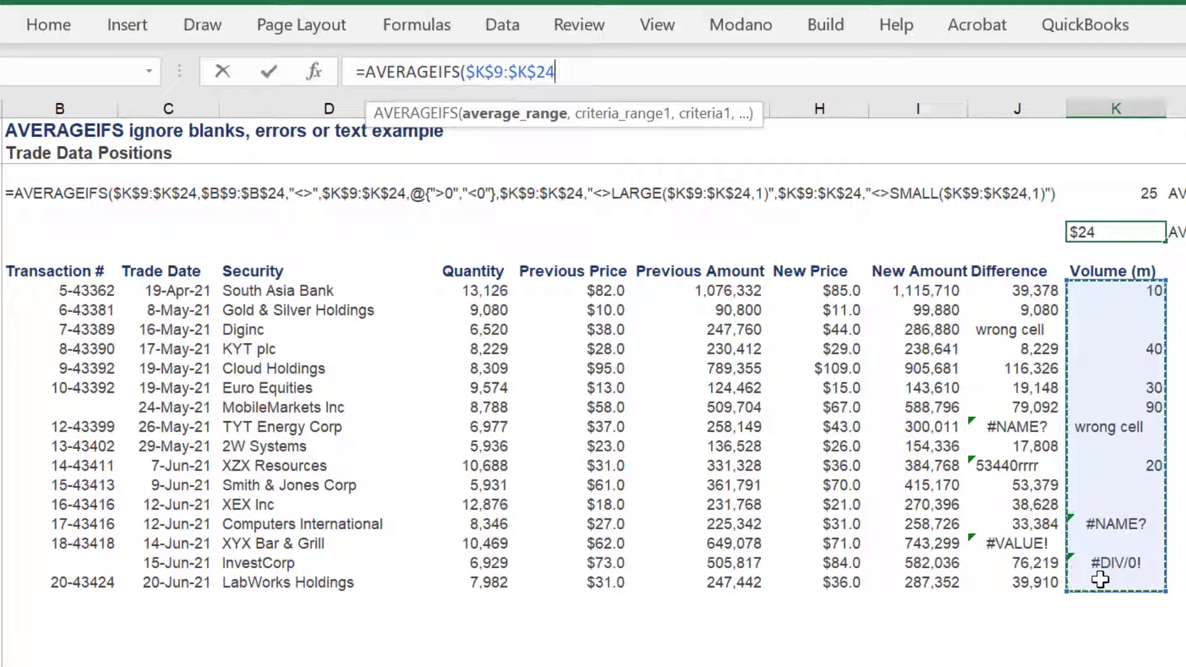
pyautogui.write(',')
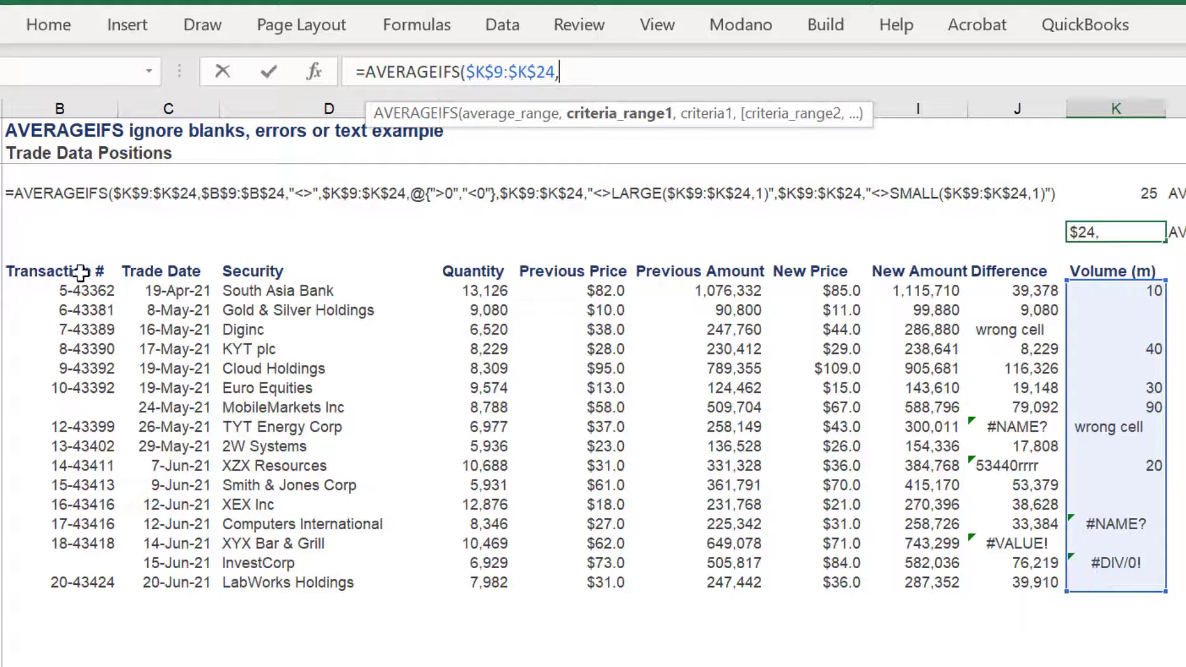
pyautogui.moveTo(53, 286); pyautogui.dragTo(66, 575)
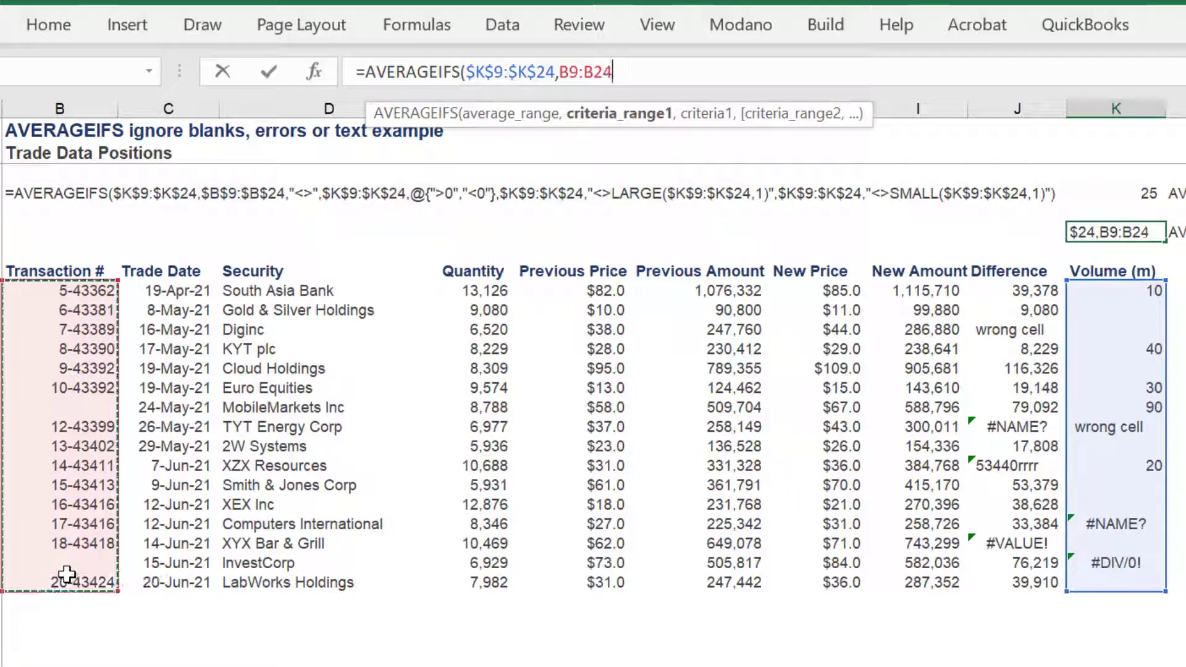
pyautogui.press('F4')
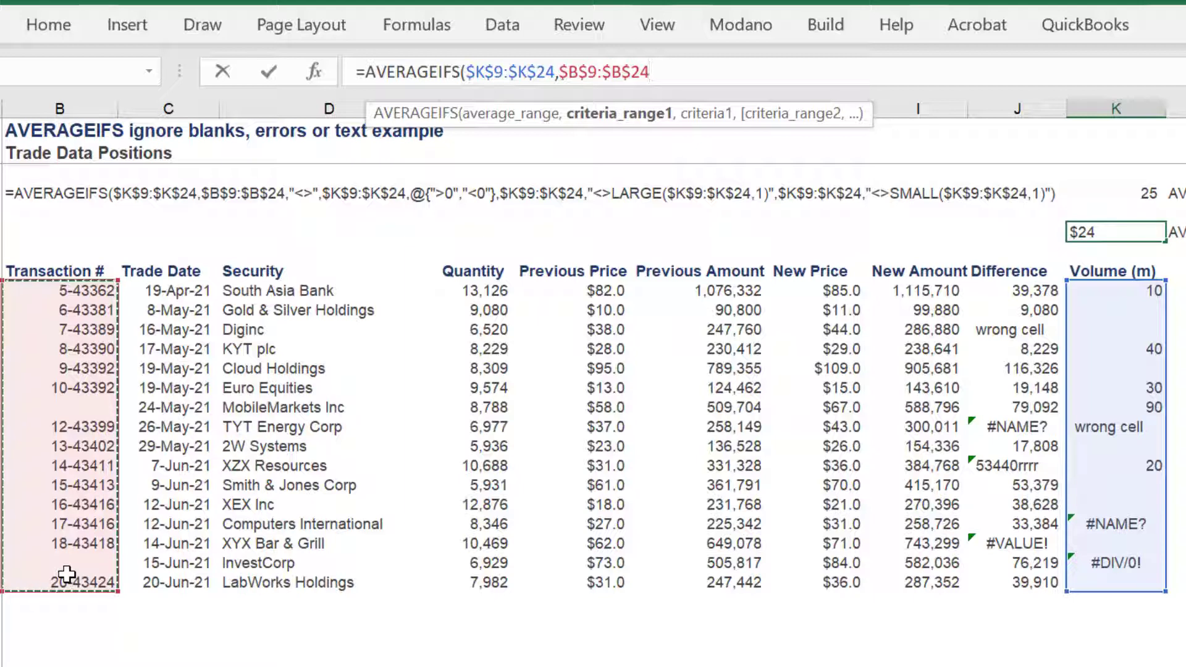
pyautogui.write(',')
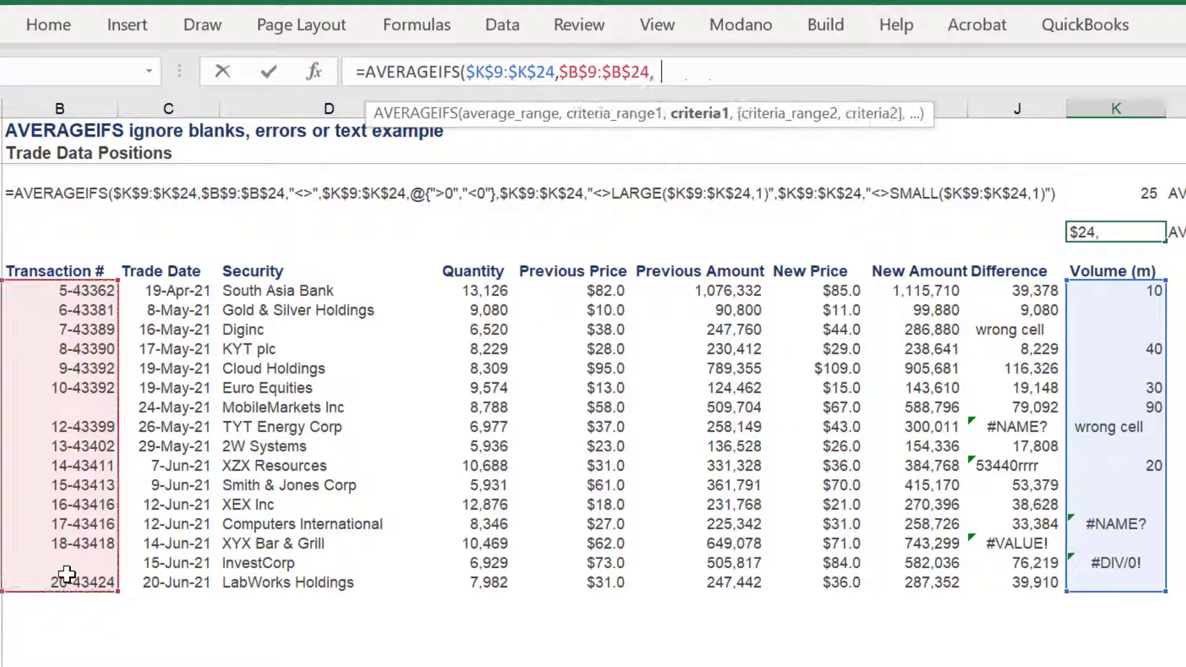
pyautogui.write('"<>",')
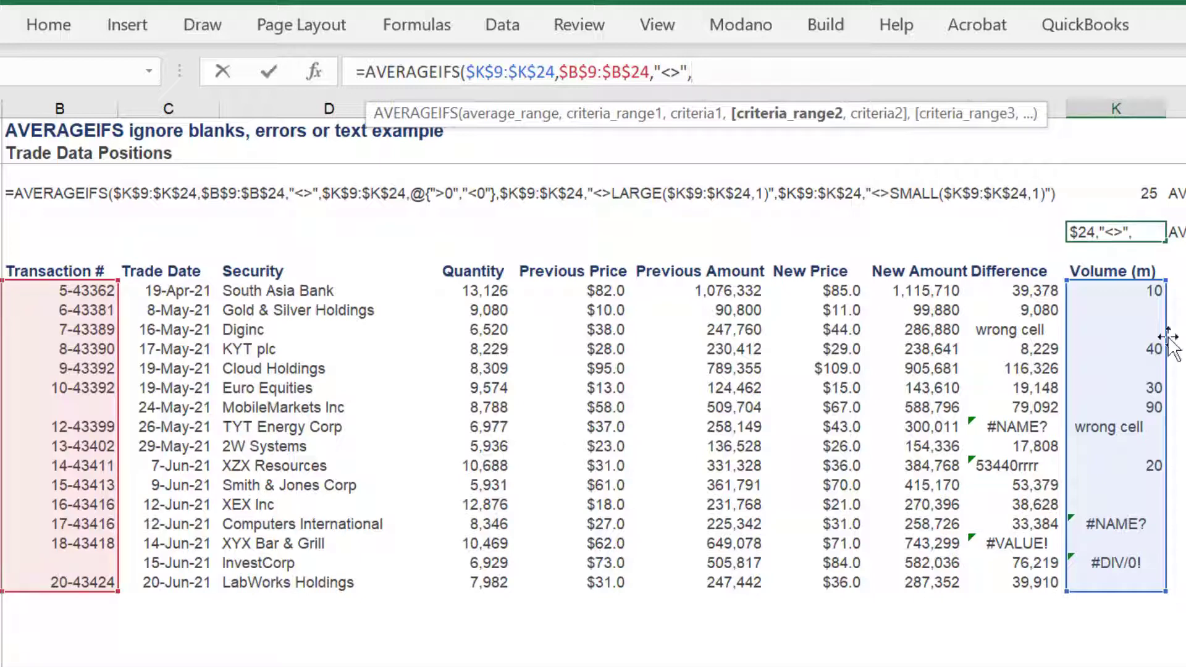
# - Add $K$9:$K$24 as criteria range with criterion "<"&99^99
pyautogui.moveTo(1125, 291); pyautogui.dragTo(1120, 576)
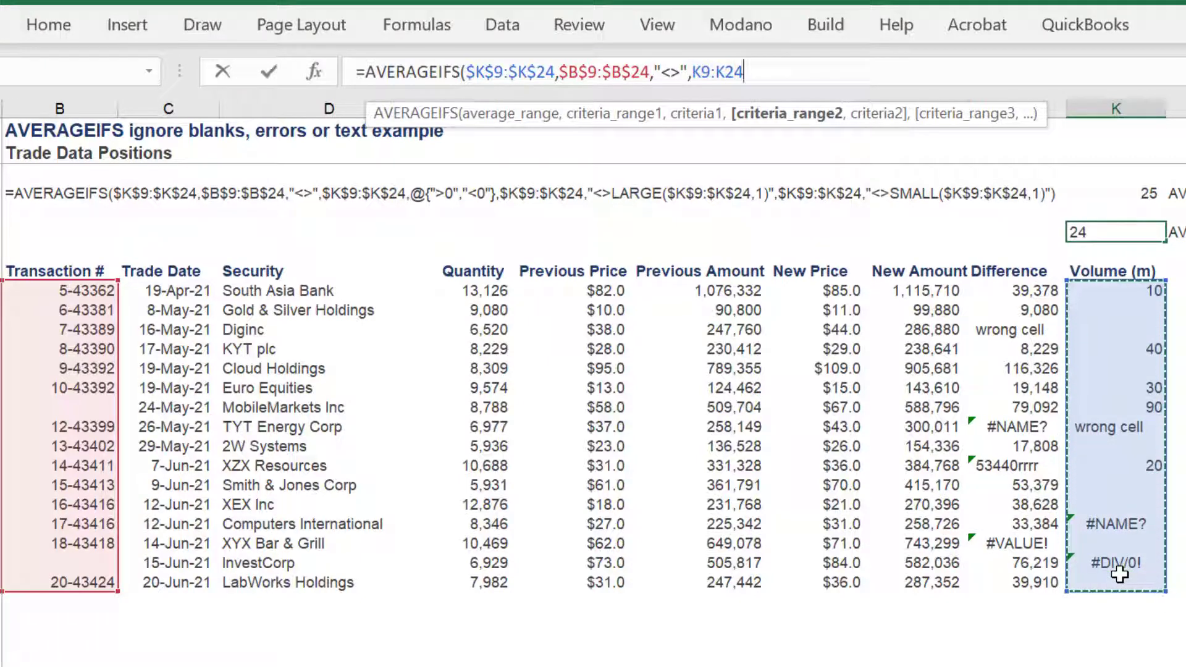
pyautogui.press('F4')
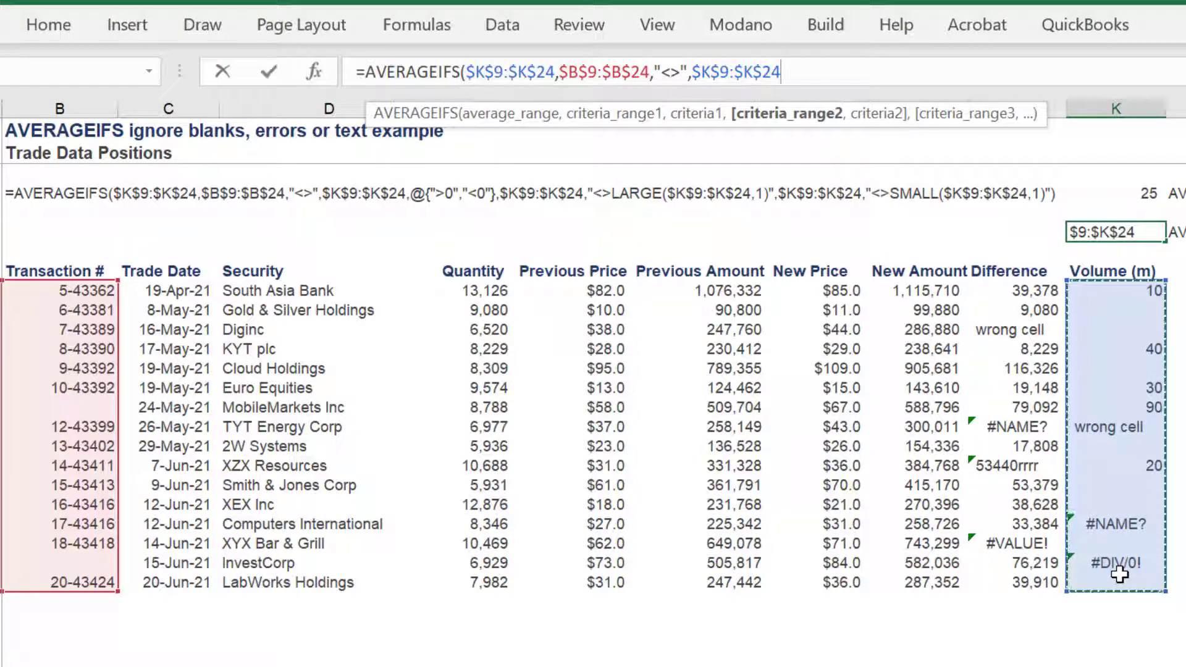
pyautogui.write(',"<')
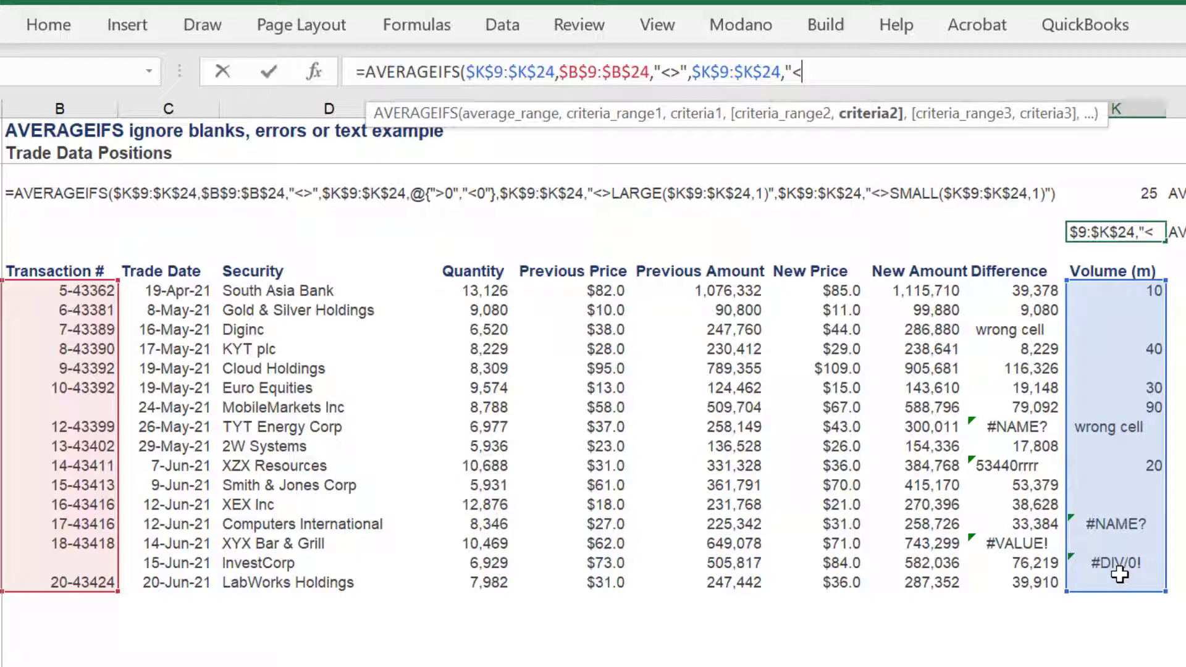
pyautogui.write('"&99^')
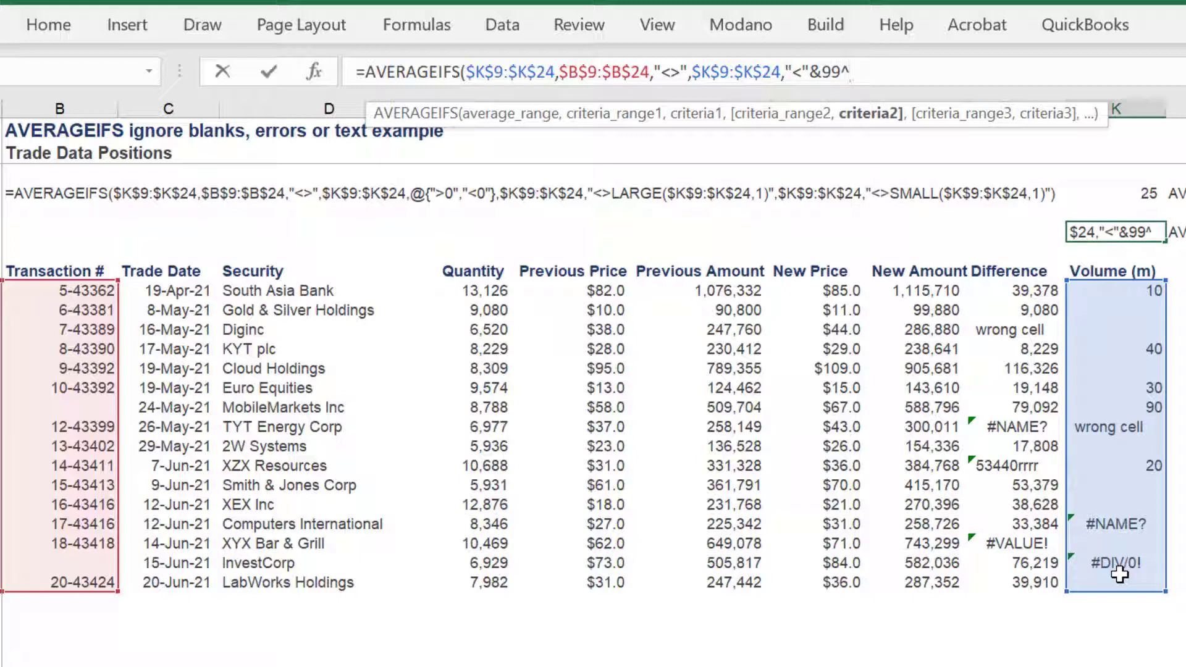
pyautogui.write('99,')
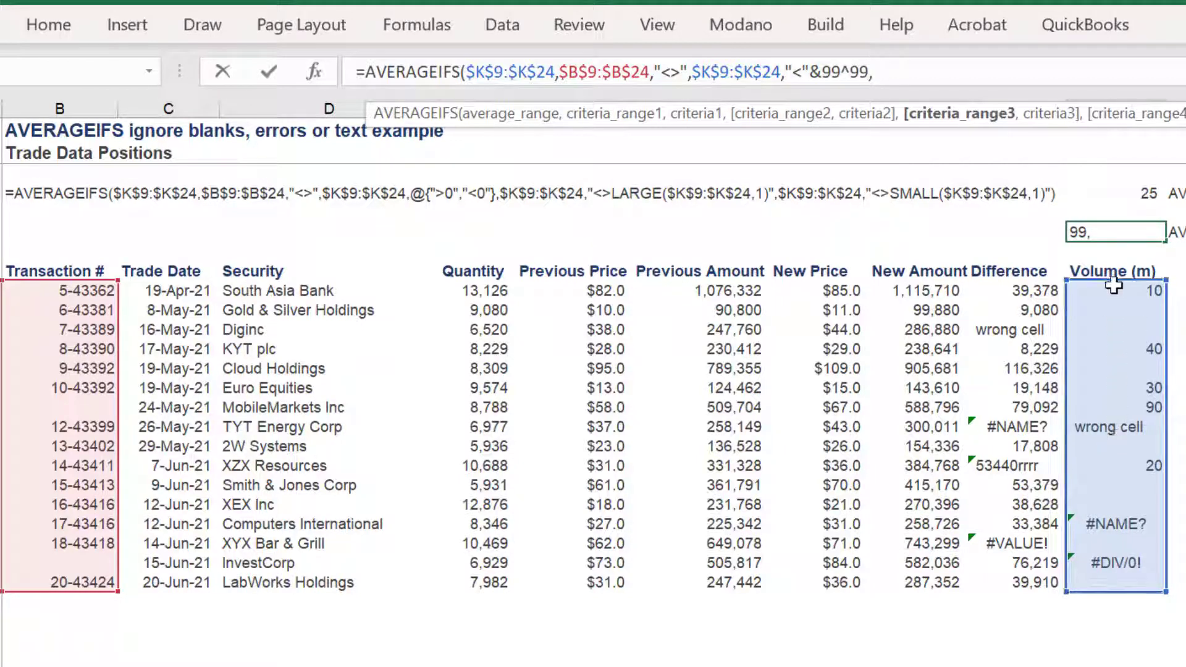
# - Add $K$9:$K$24 with criterion "<>LARGE($K$9:$K$24,1)"
pyautogui.moveTo(1112, 290); pyautogui.dragTo(1101, 575)
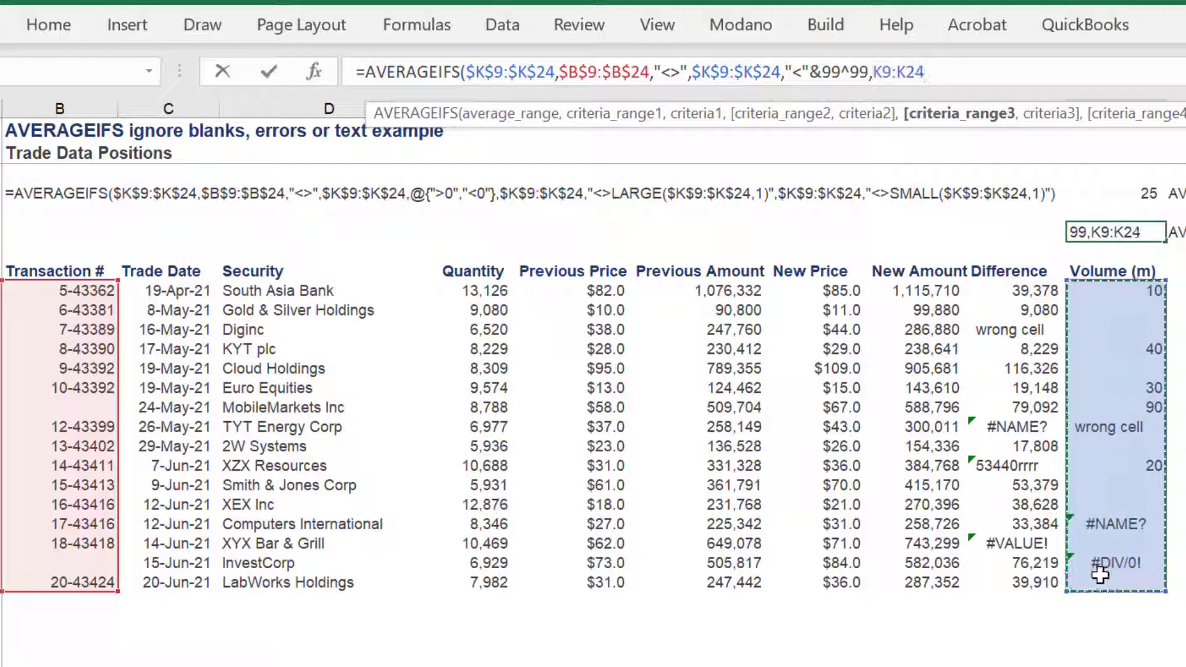
pyautogui.press('F4')
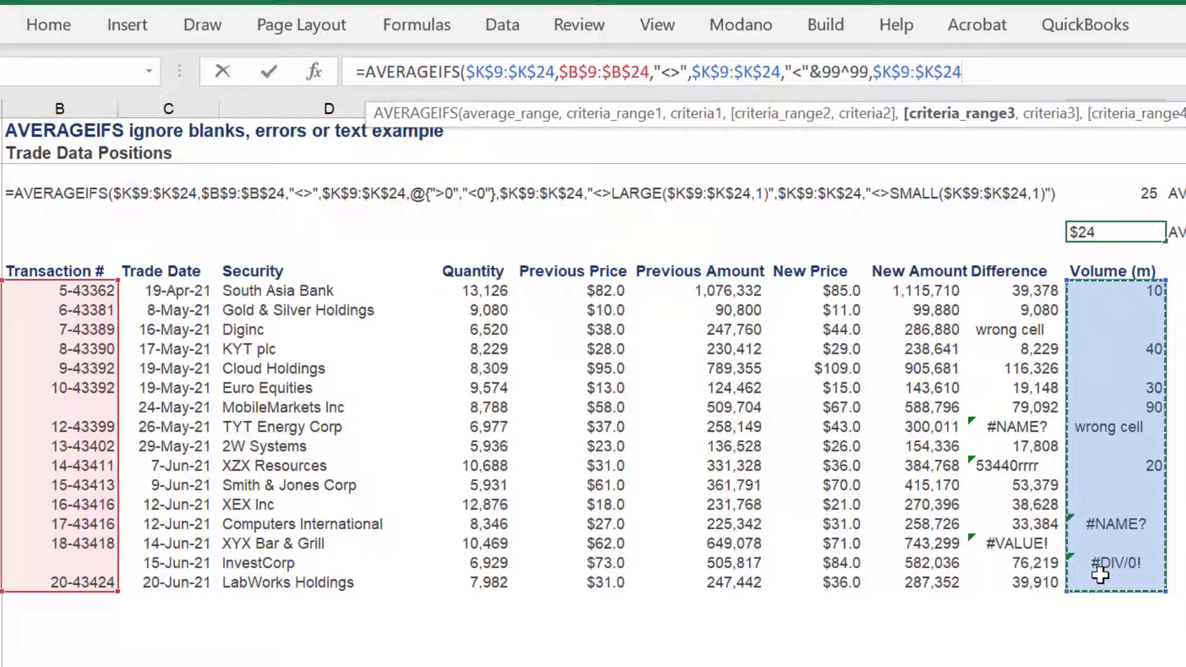
pyautogui.write(',"')
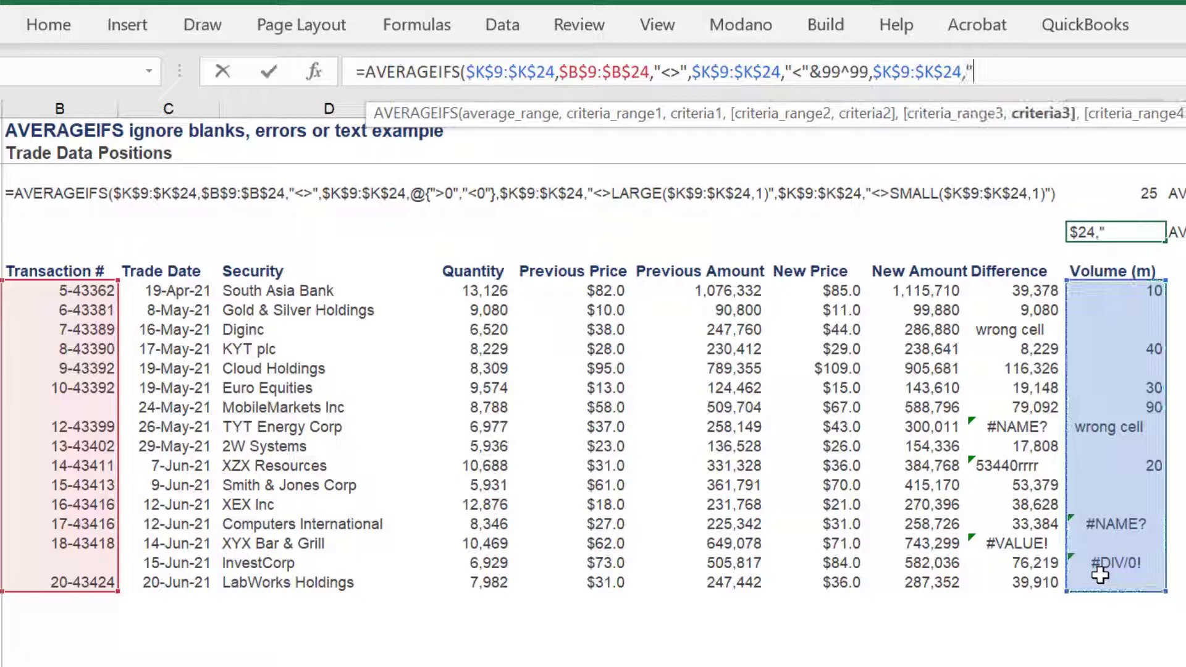
pyautogui.write('<>')
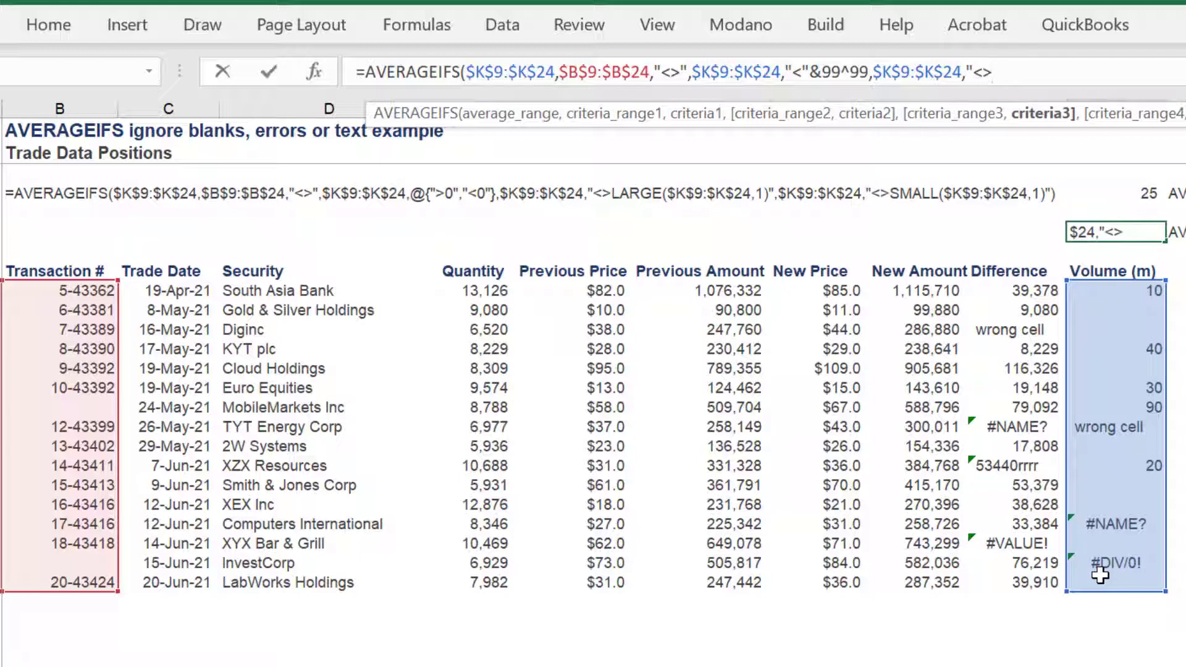
pyautogui.write('LARGE(')
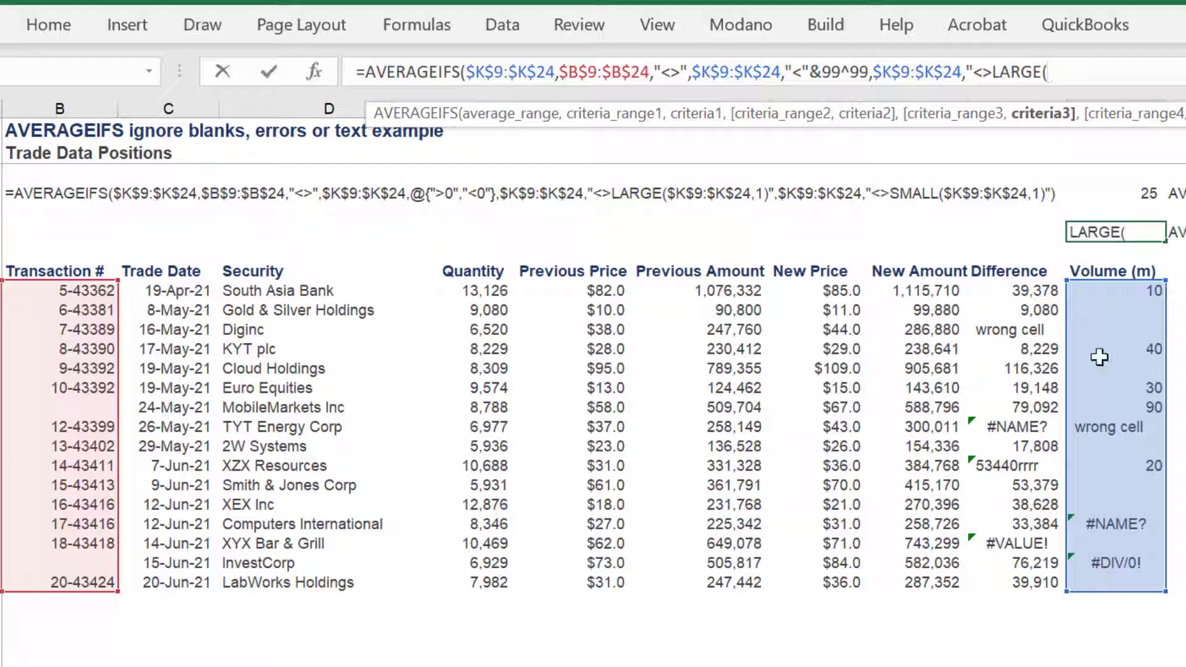
pyautogui.moveTo(1101, 291); pyautogui.dragTo(1094, 575)
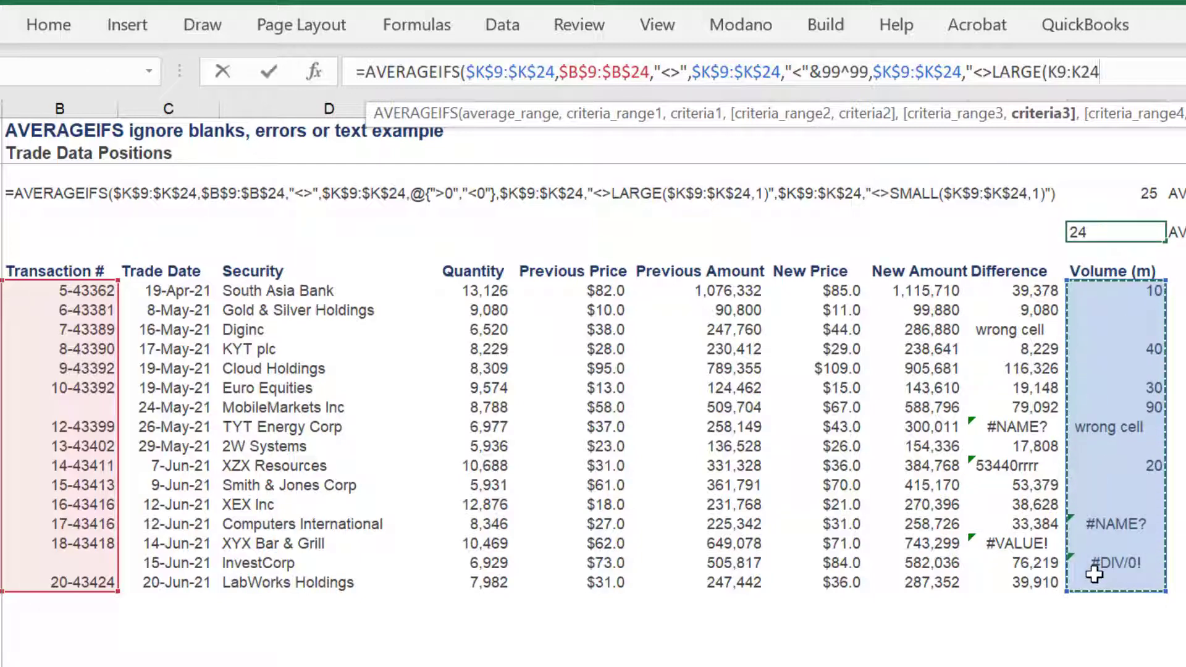
pyautogui.press('F4')
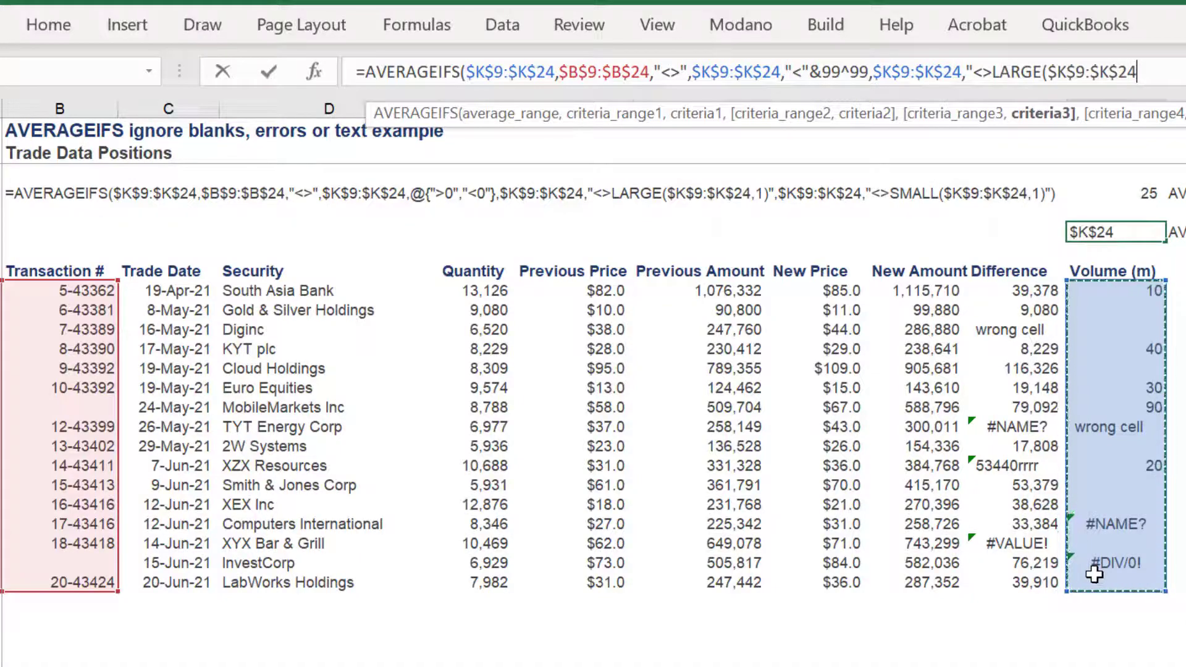
pyautogui.write(',1)')
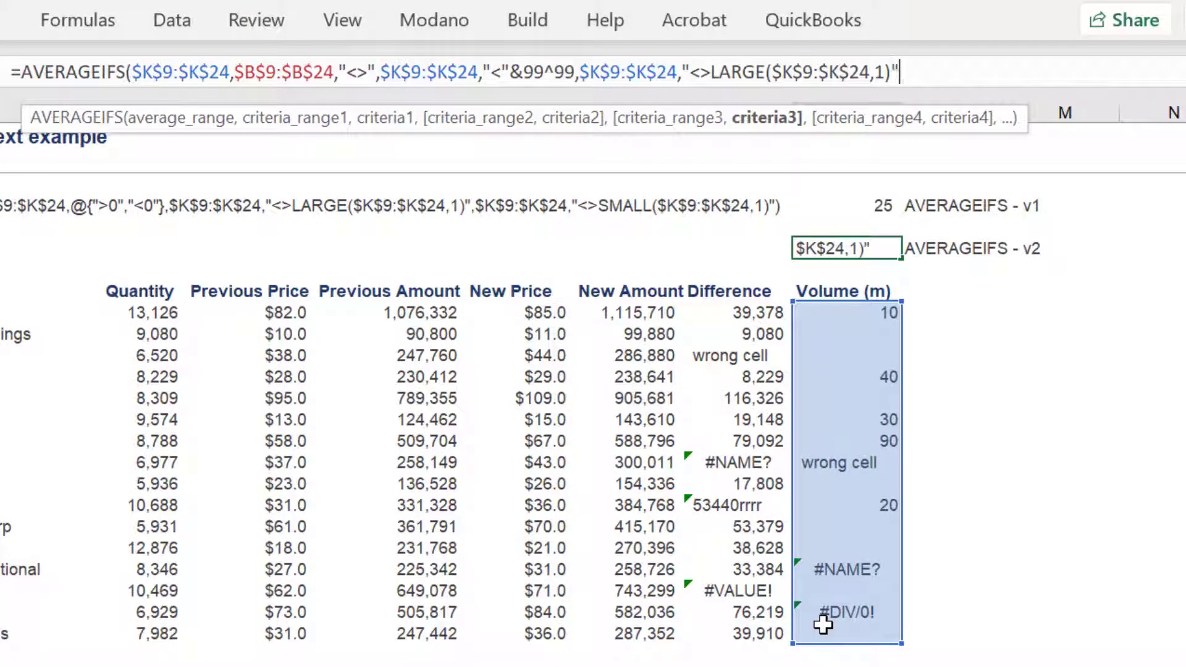
# - Add $K$9:$K$24 with "<>SMALL($K$9:$K$24,1)", close and commit v2, which shows 25
pyautogui.write(',')
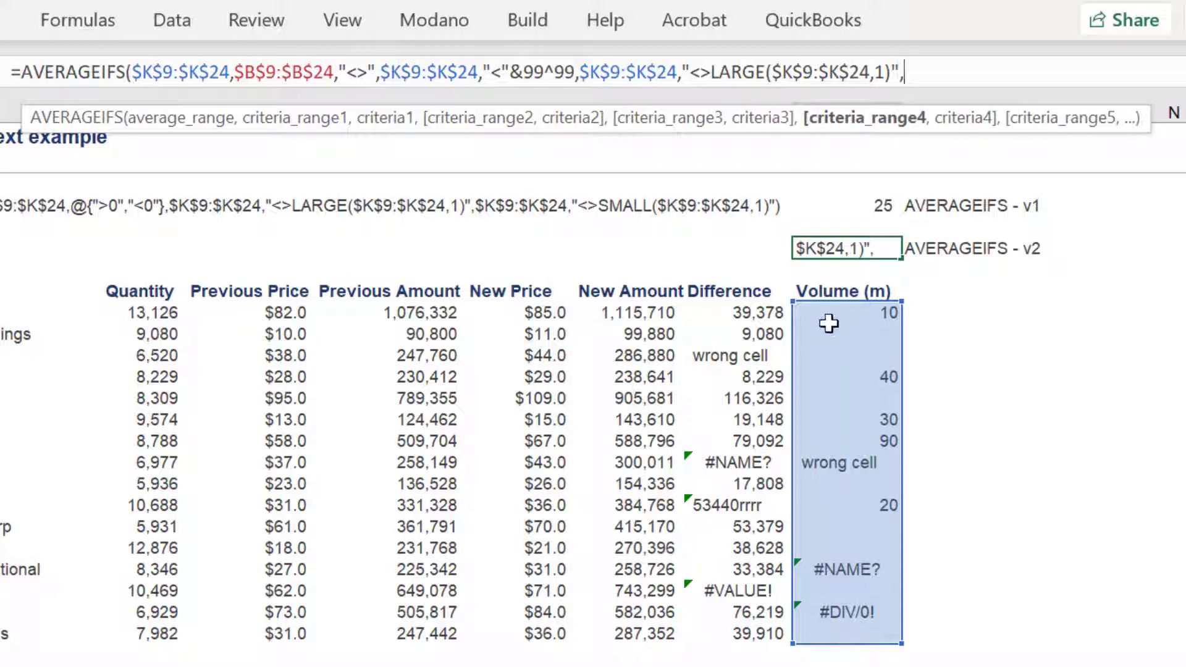
pyautogui.moveTo(829, 318); pyautogui.dragTo(826, 624)
pyautogui.press('F4')
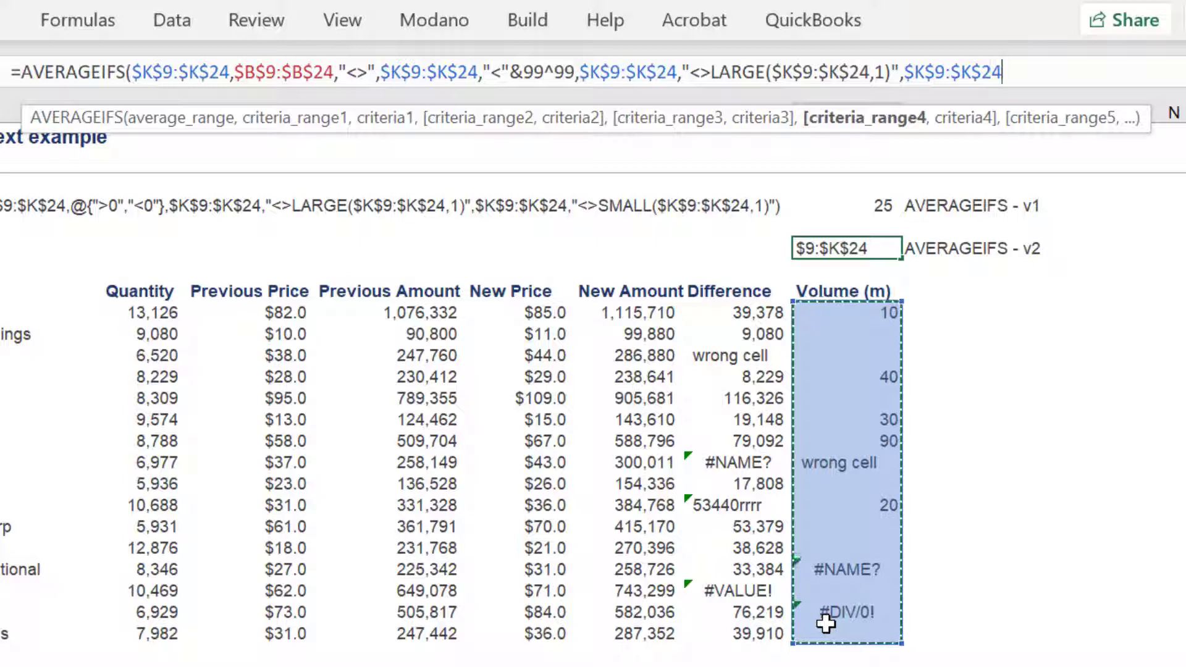
pyautogui.write(',"<>')
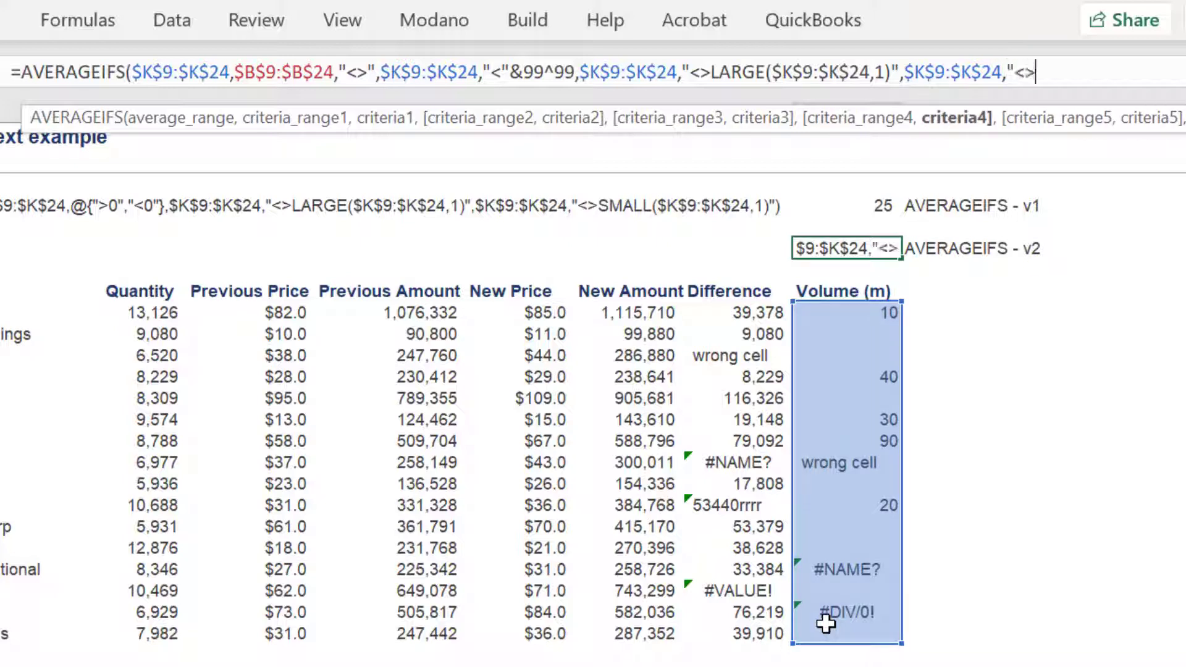
pyautogui.write('SM')
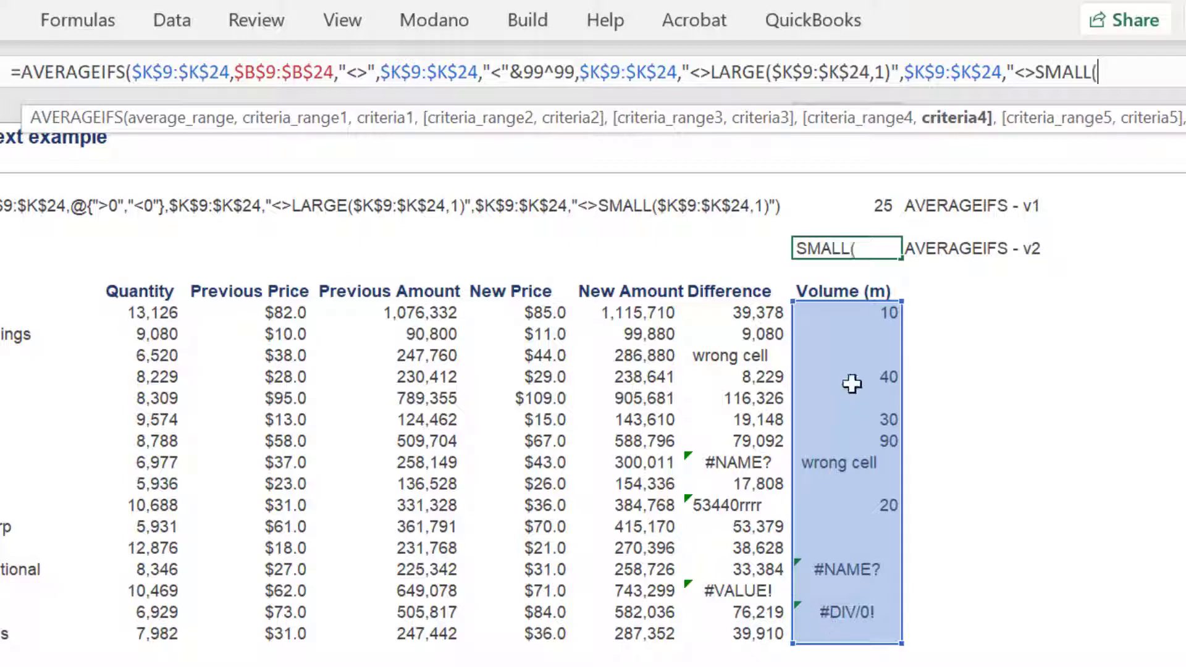
pyautogui.write('ALL(')
pyautogui.moveTo(840, 314); pyautogui.dragTo(827, 628)
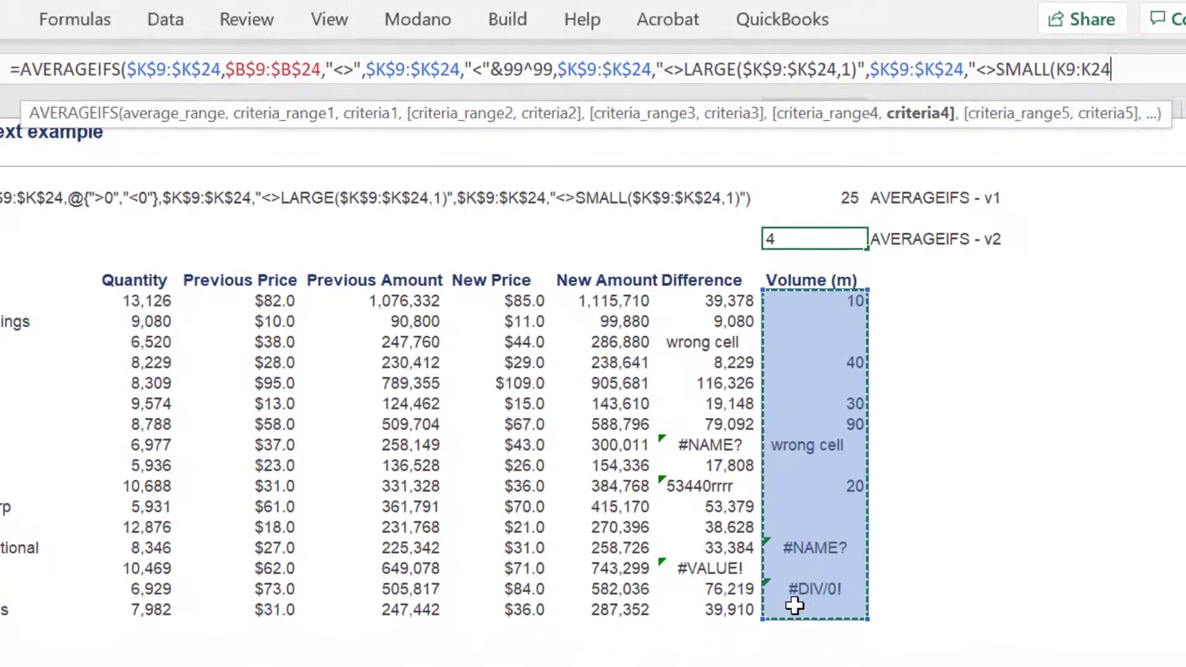
pyautogui.press('F4')
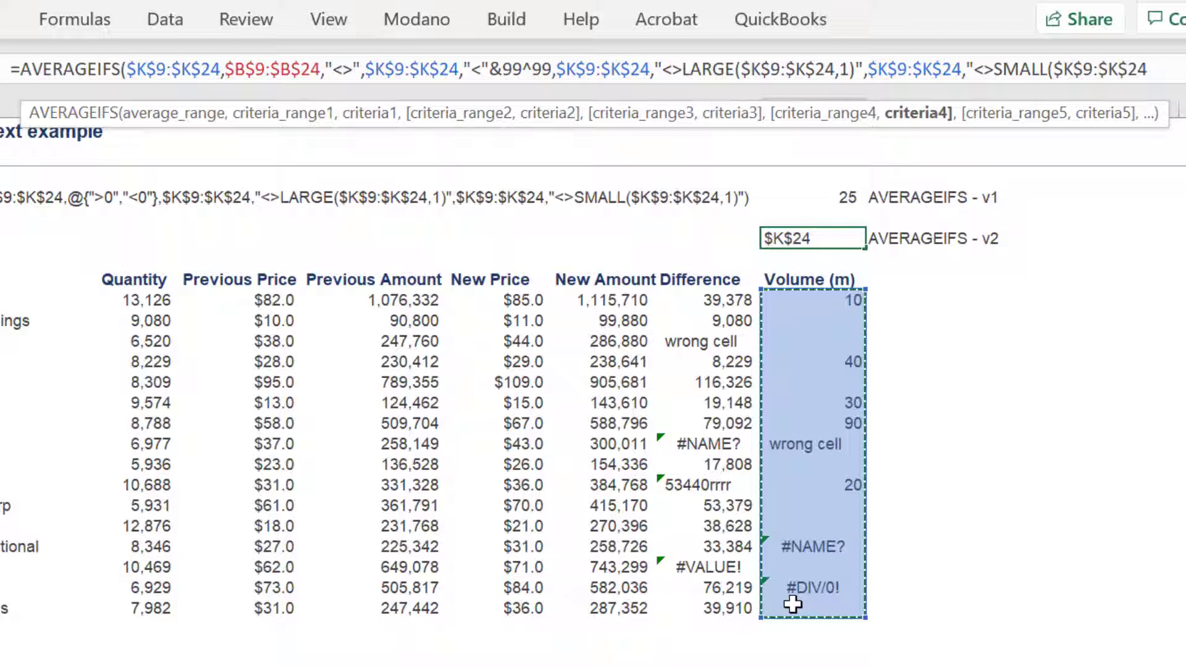
pyautogui.write(',1')
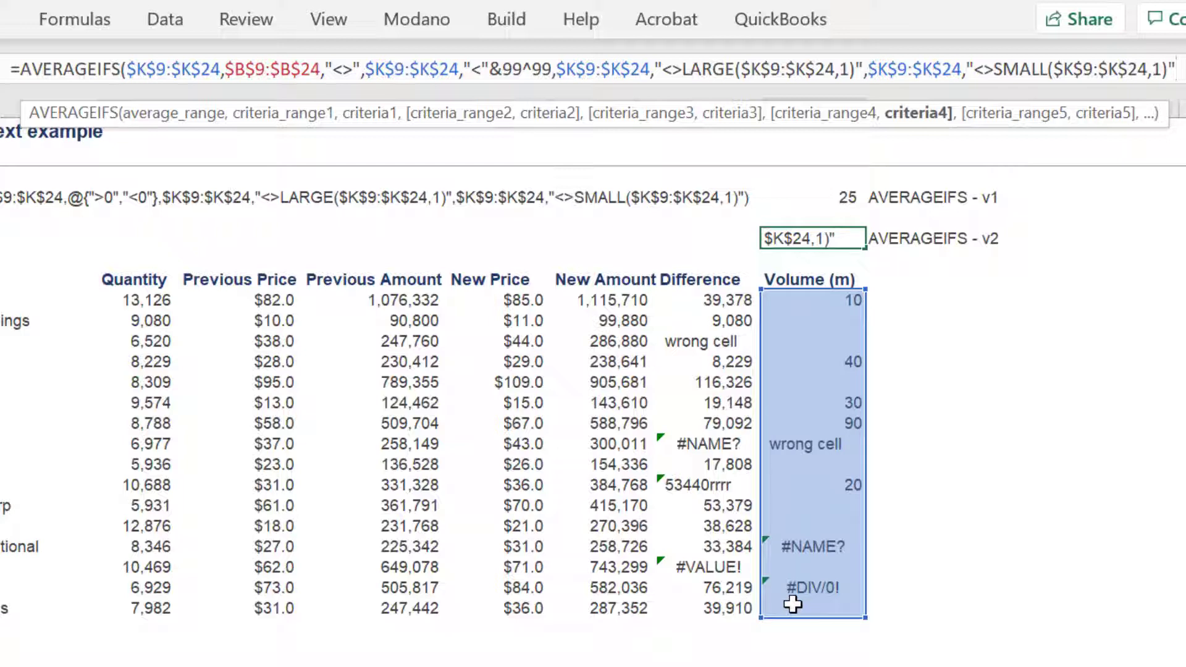
pyautogui.write(')')
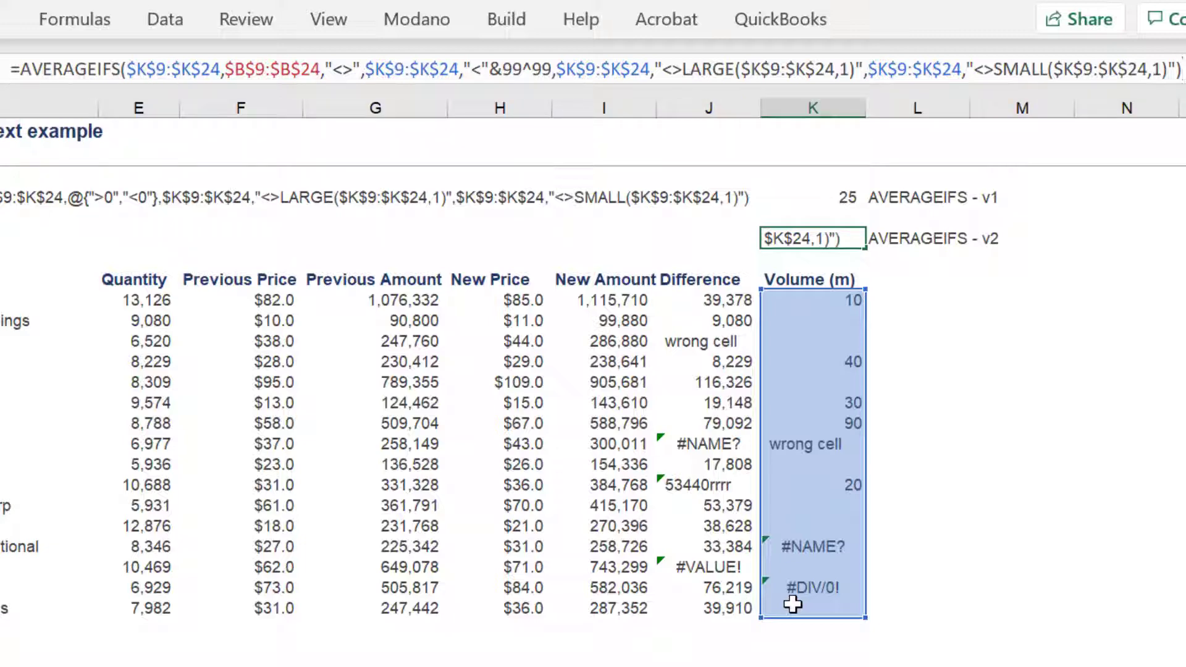
pyautogui.press('Return')
pyautogui.press('Up')
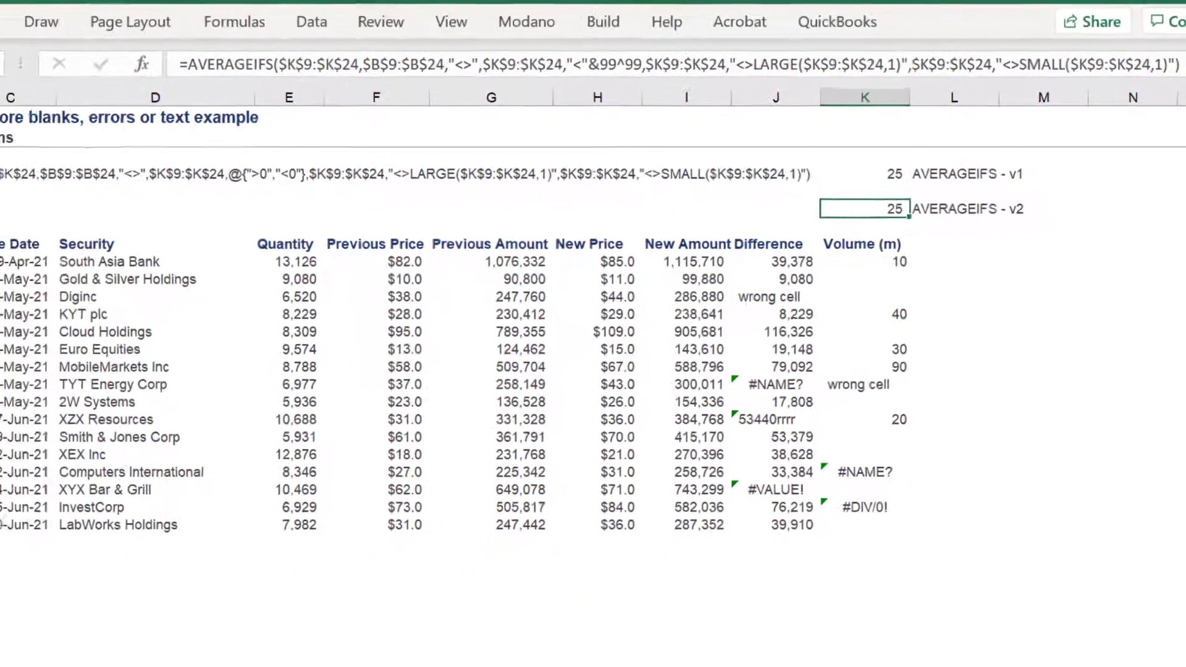
# - Copy the v1 FORMULATEXT cell down one row to show the v2 formula text
pyautogui.click(51, 158)
pyautogui.hotkey('ctrl', 'c')
pyautogui.press('Down')
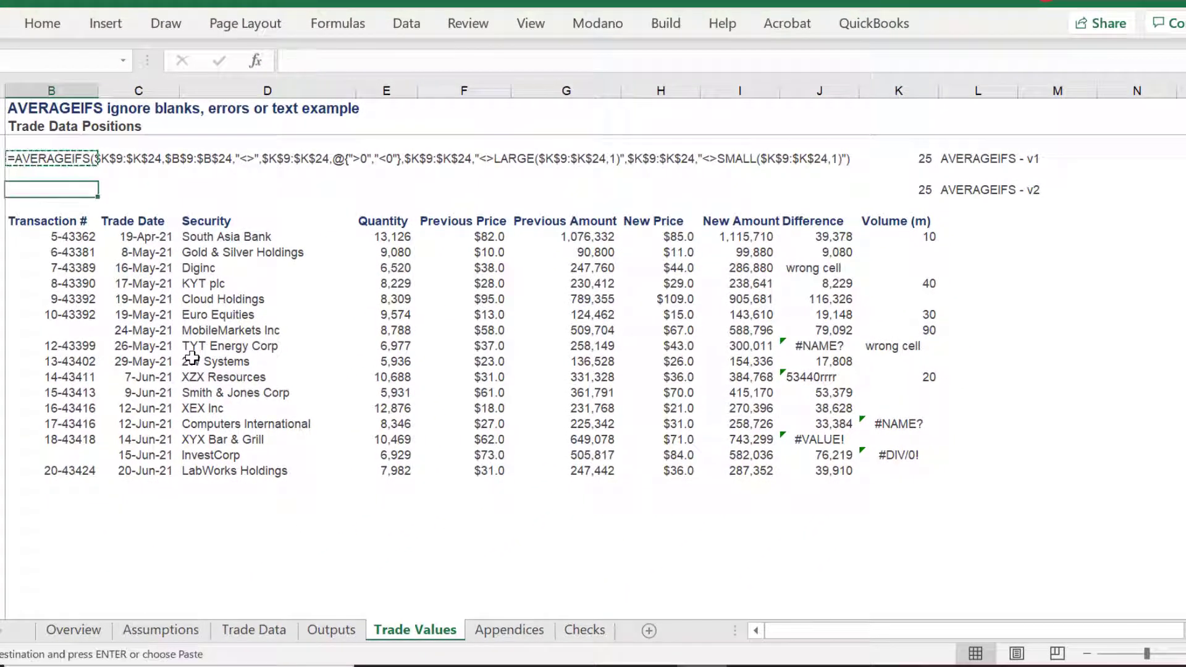
pyautogui.hotkey('ctrl', 'v')
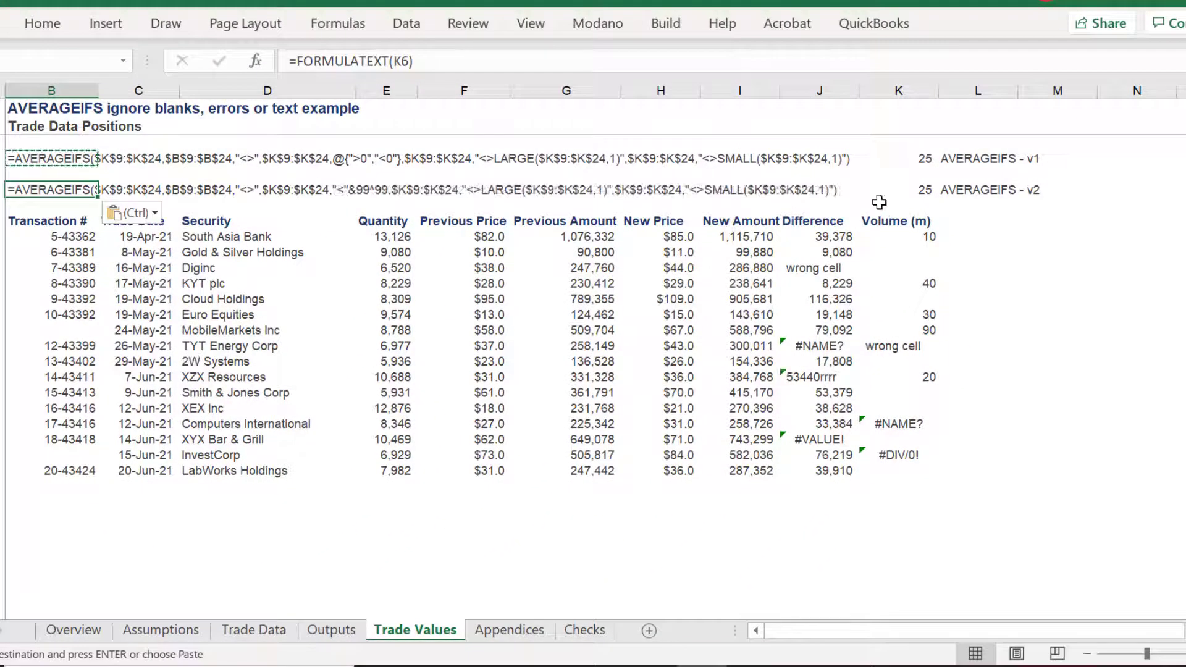
# - Inspect the v2 AVERAGEIFS formula's ranges in K7 without changing it
pyautogui.click(917, 192)
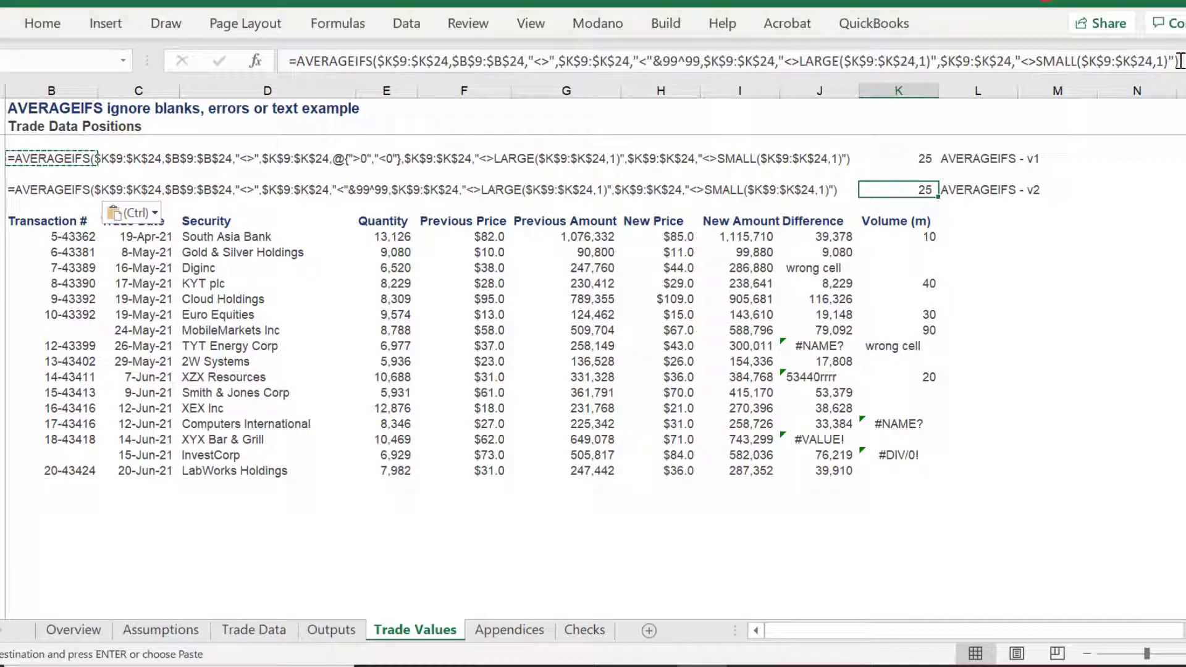
pyautogui.press('F2')
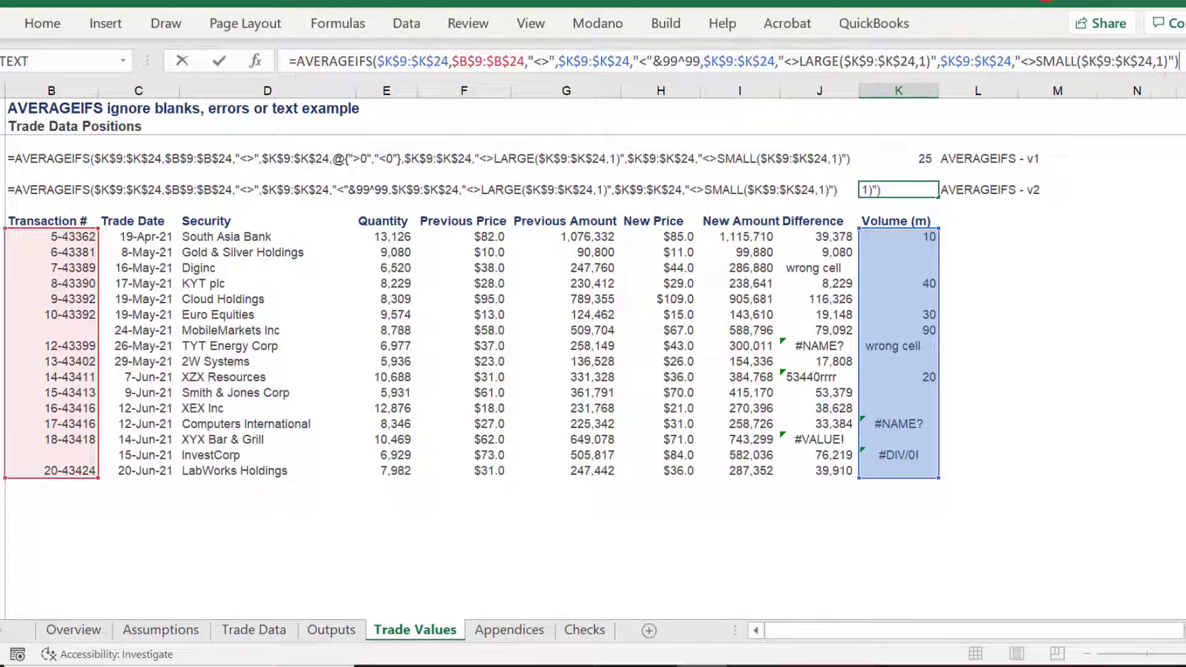
pyautogui.press('Escape')
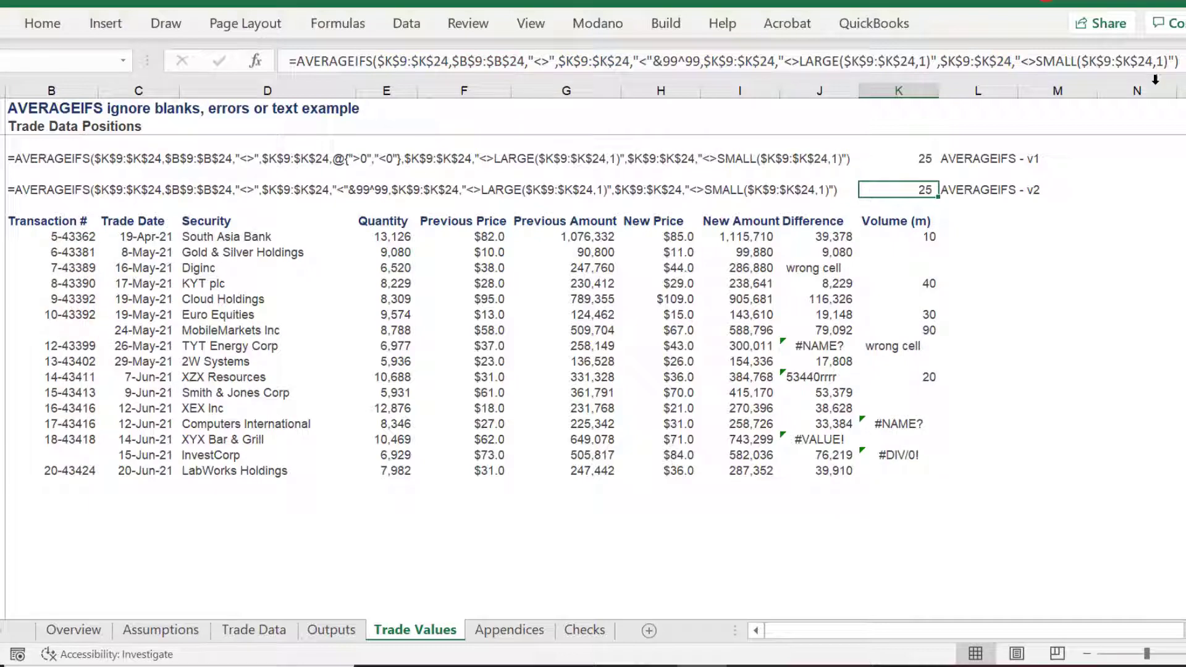
# - Enter a test Volume of 100 in K10, giving results of 40, then delete it
pyautogui.click(898, 253)
pyautogui.write('10')
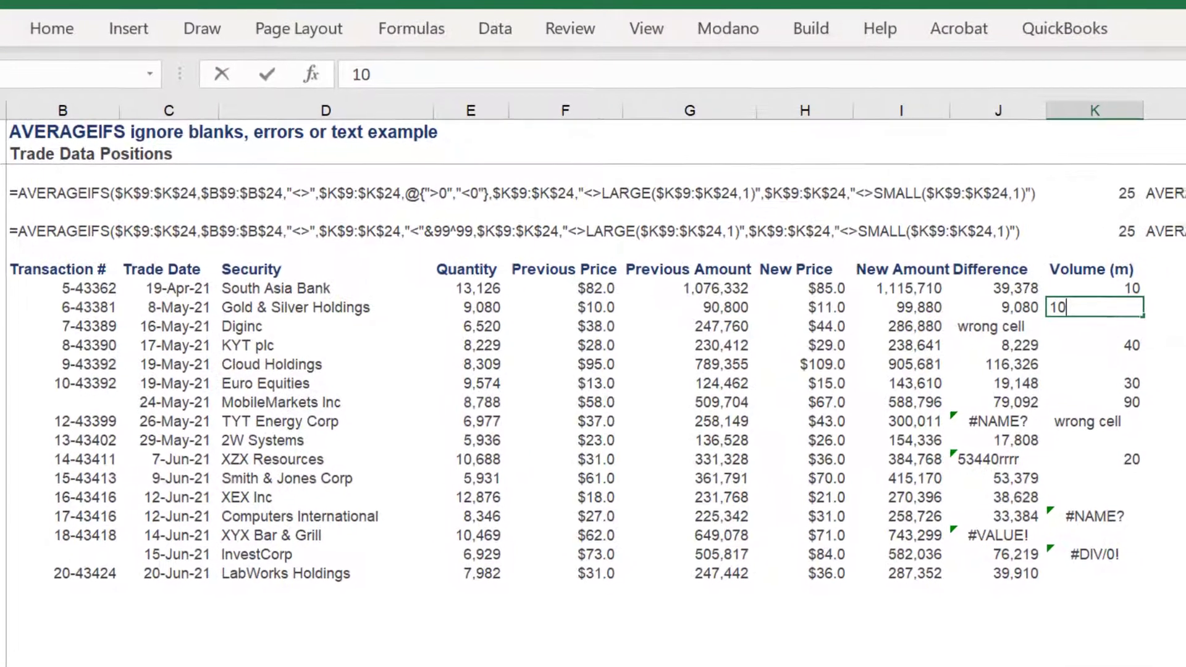
pyautogui.write('0')
pyautogui.press('Return')
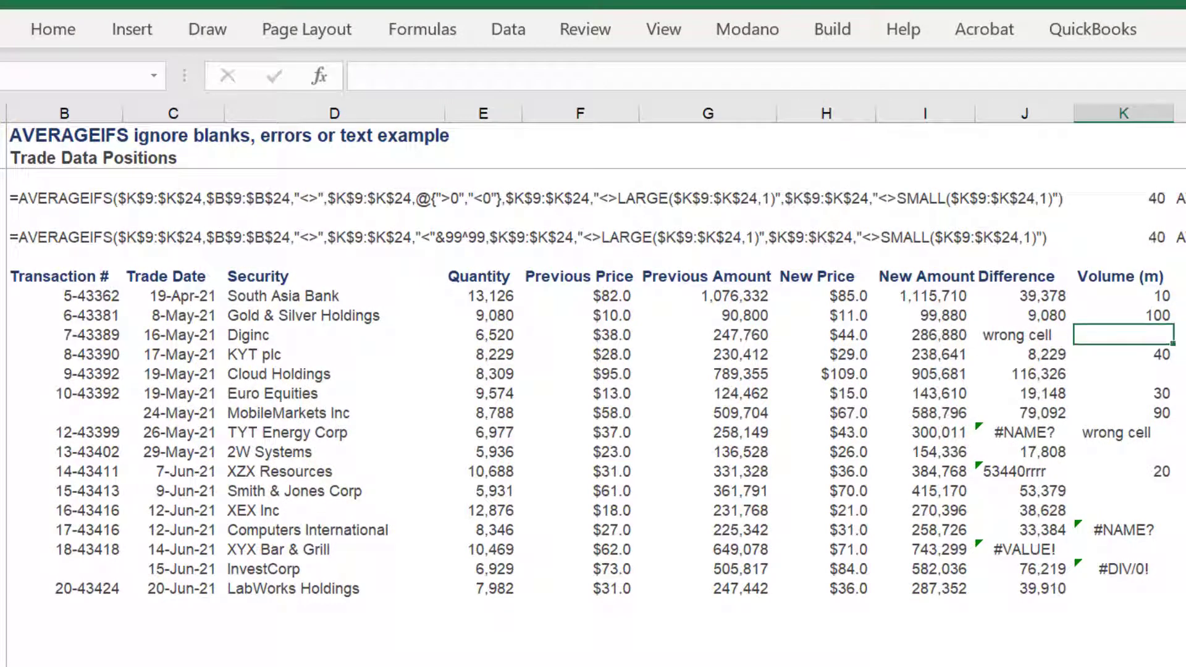
pyautogui.click(1123, 315)
pyautogui.press('Delete')
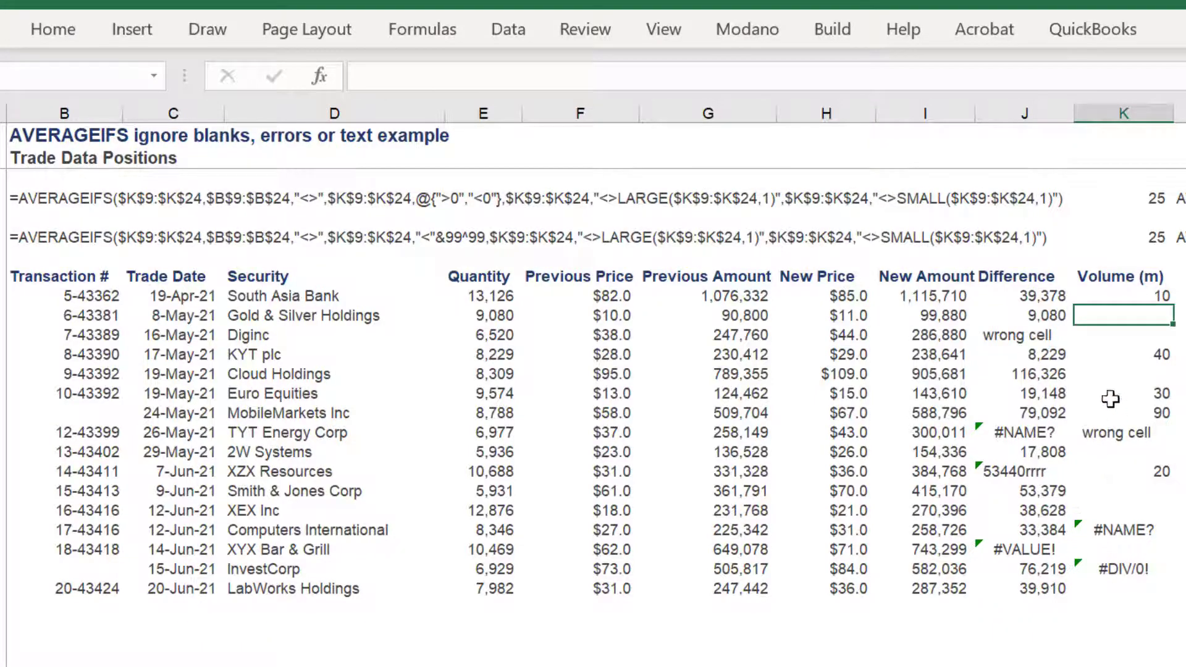
# - Clear the Euro Equities Transaction # in B14, then refill it from B13 with the fill handle
pyautogui.click(85, 394)
pyautogui.click(7, 393)
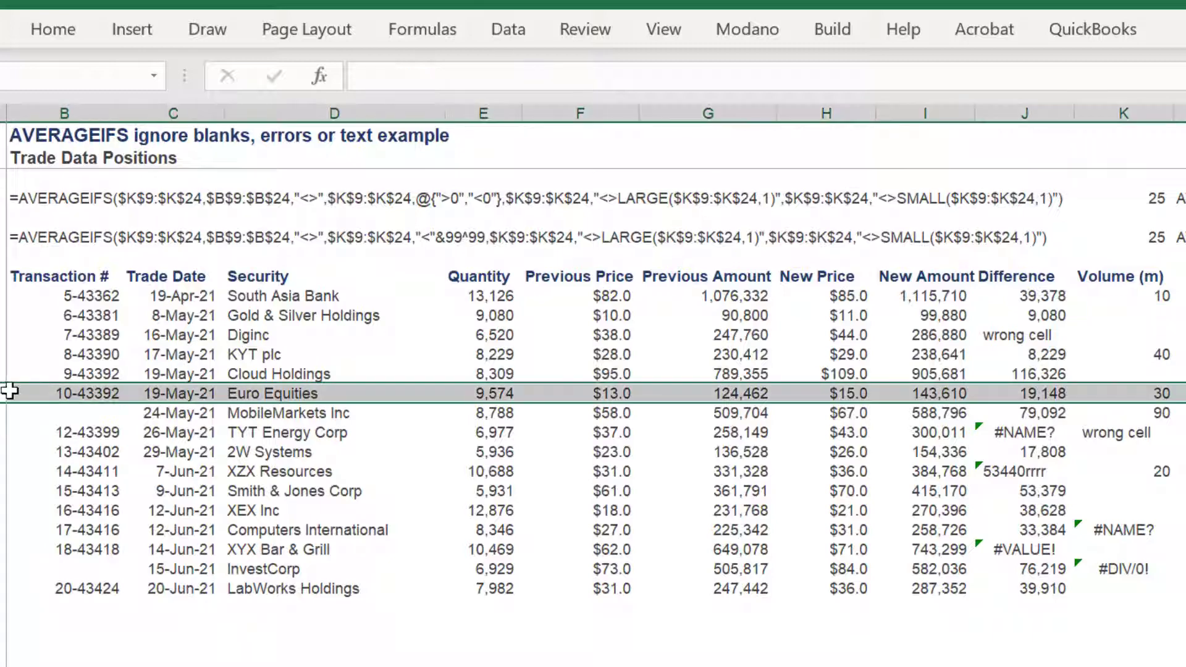
pyautogui.click(66, 391)
pyautogui.press('Delete')
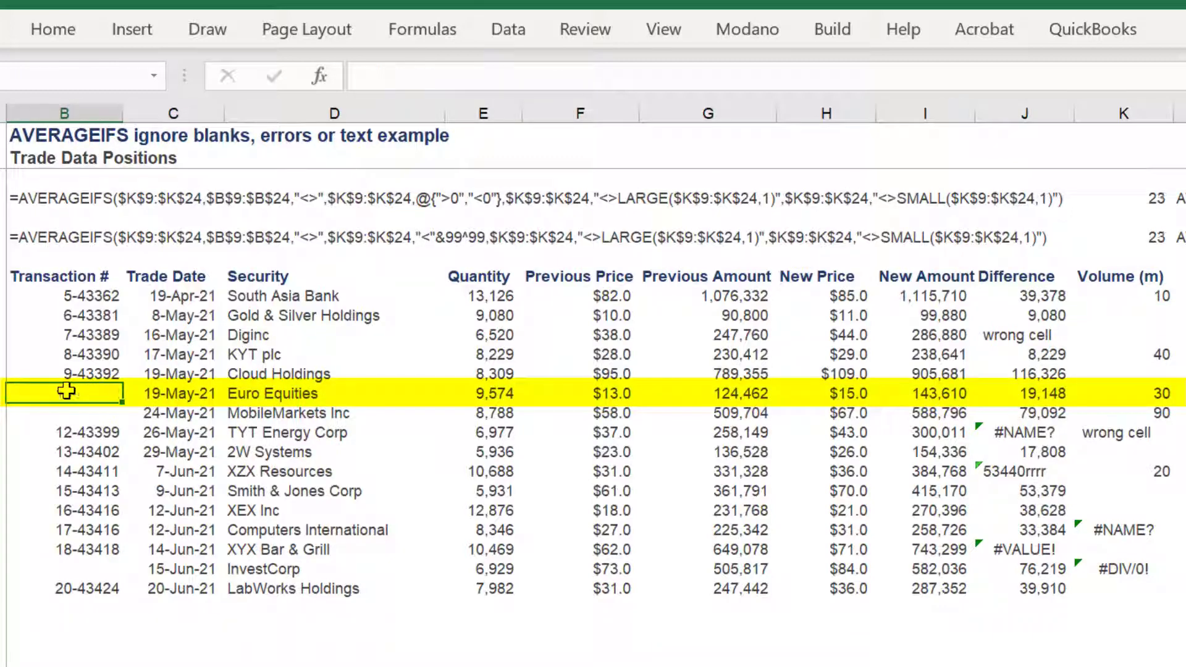
pyautogui.moveTo(69, 374); pyautogui.dragTo(72, 392)
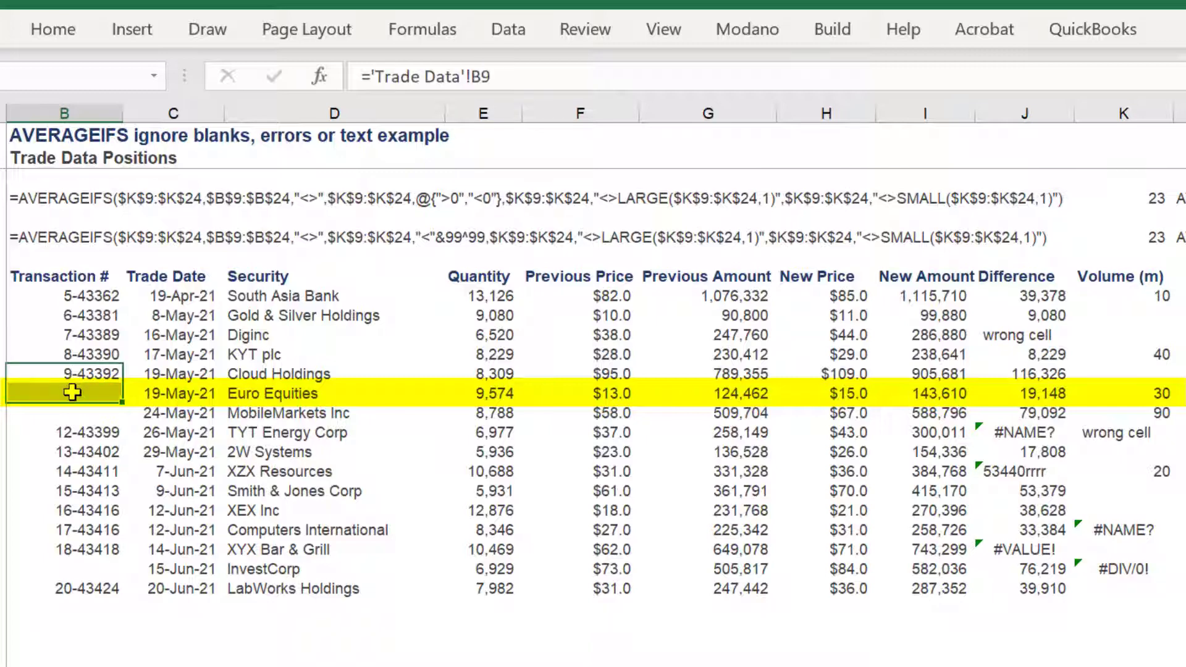